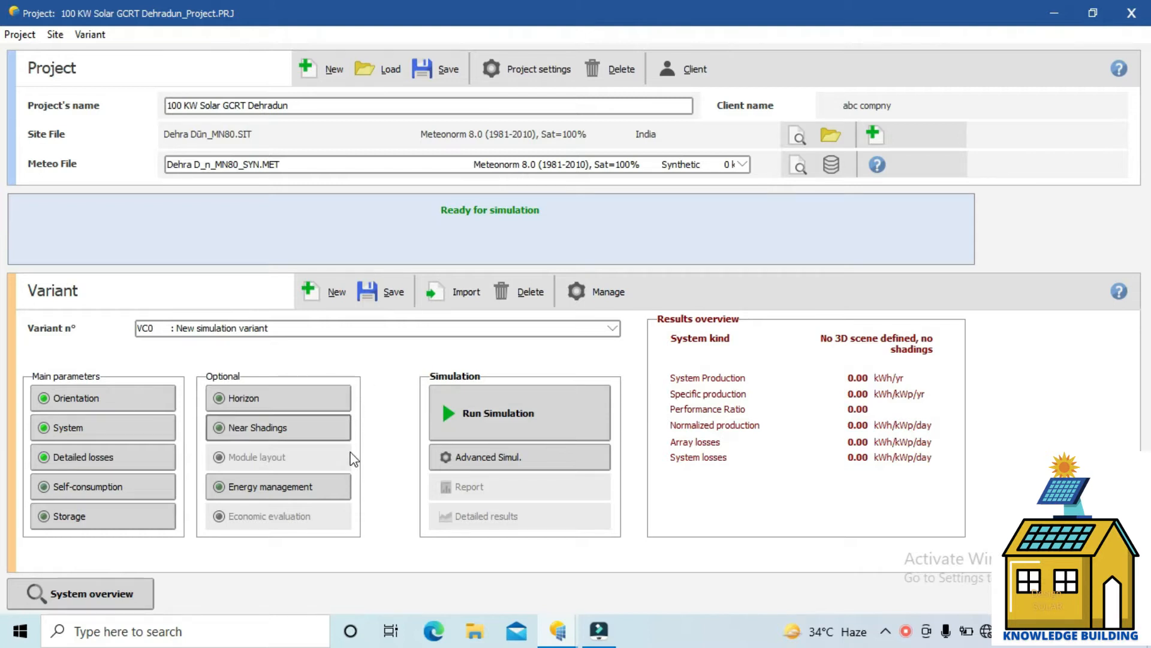
- Open the near shadings definition of the variant and bring up its 3D construction scene in a maximized window
left_click(282, 427)
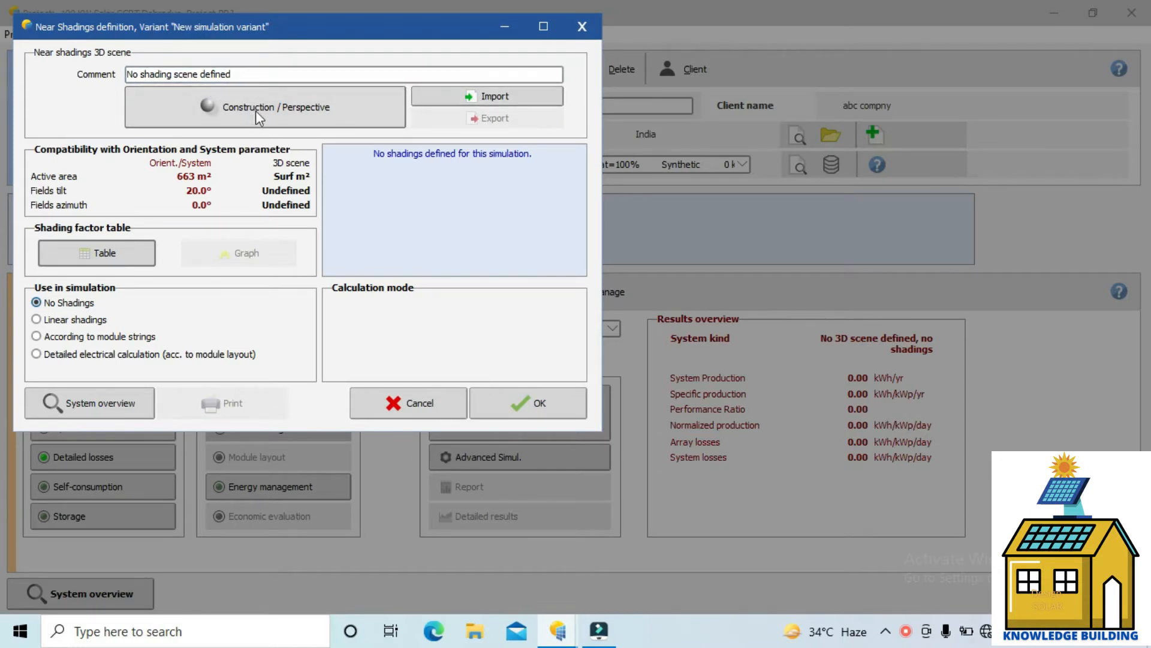
left_click(369, 110)
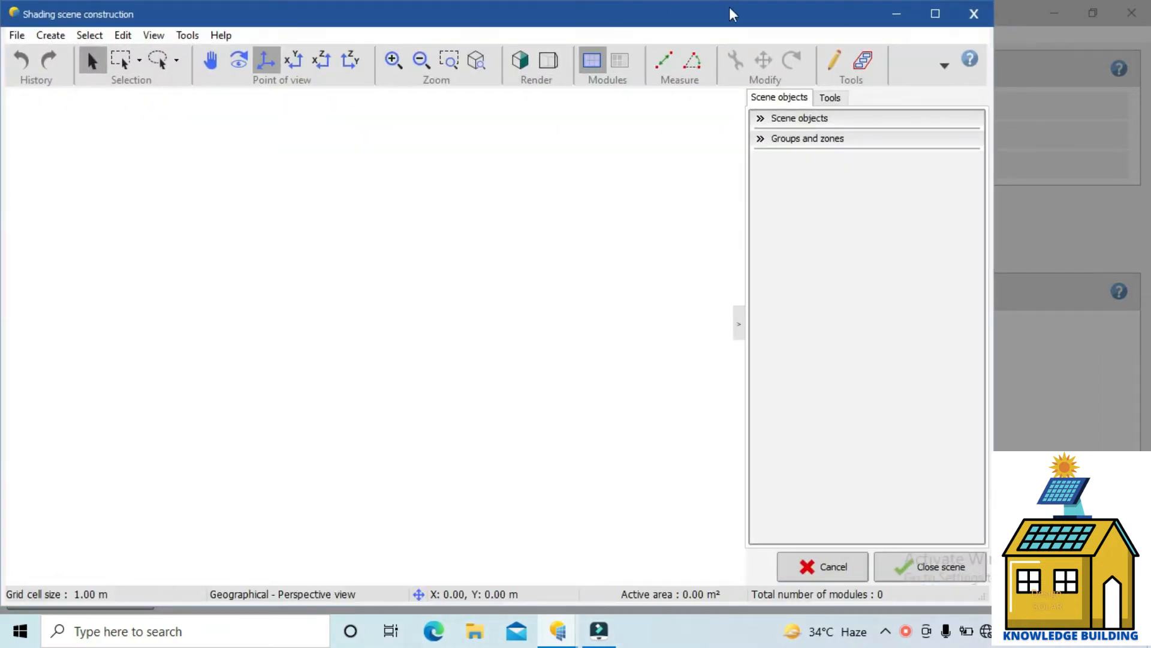
left_click(936, 14)
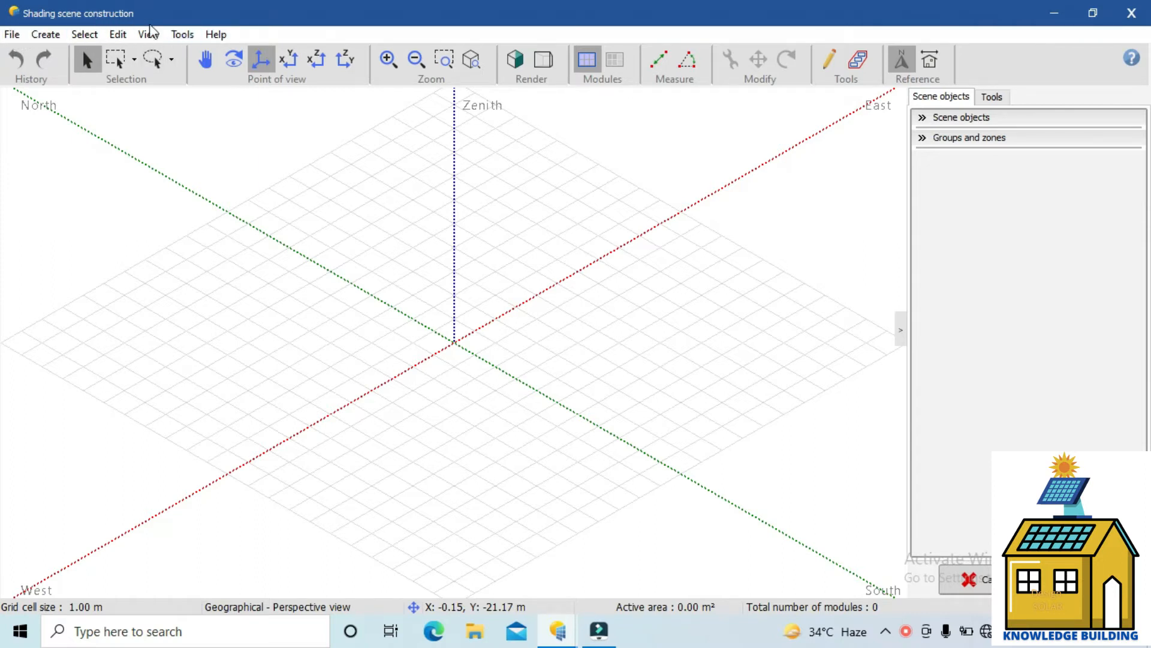
left_click(11, 34)
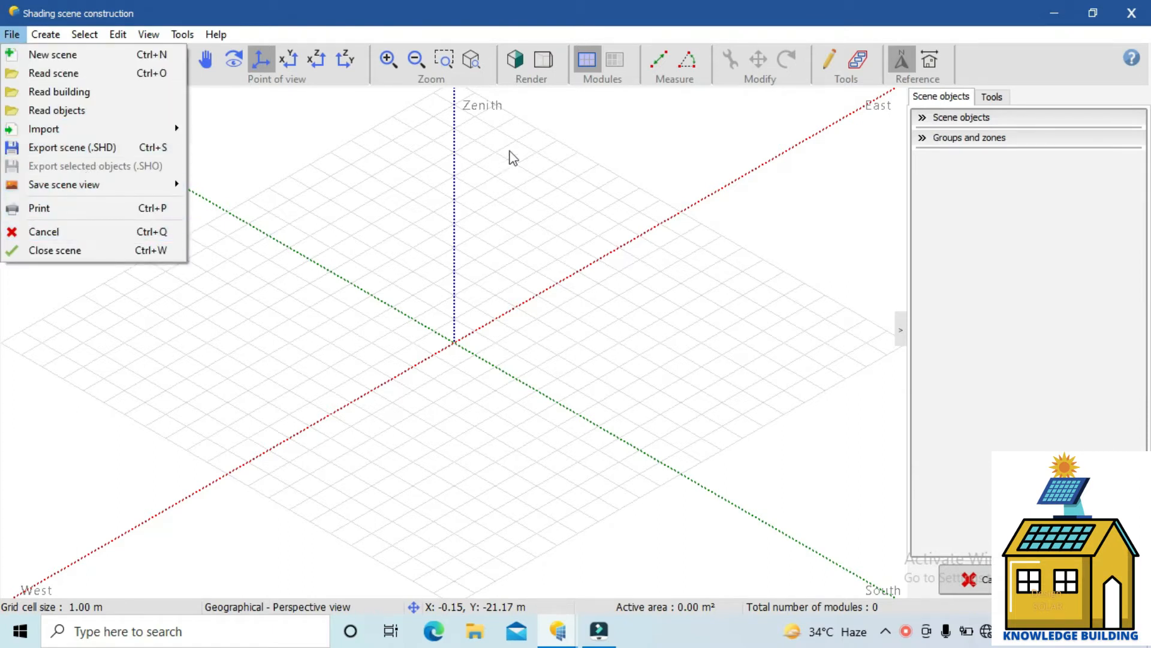
left_click(231, 155)
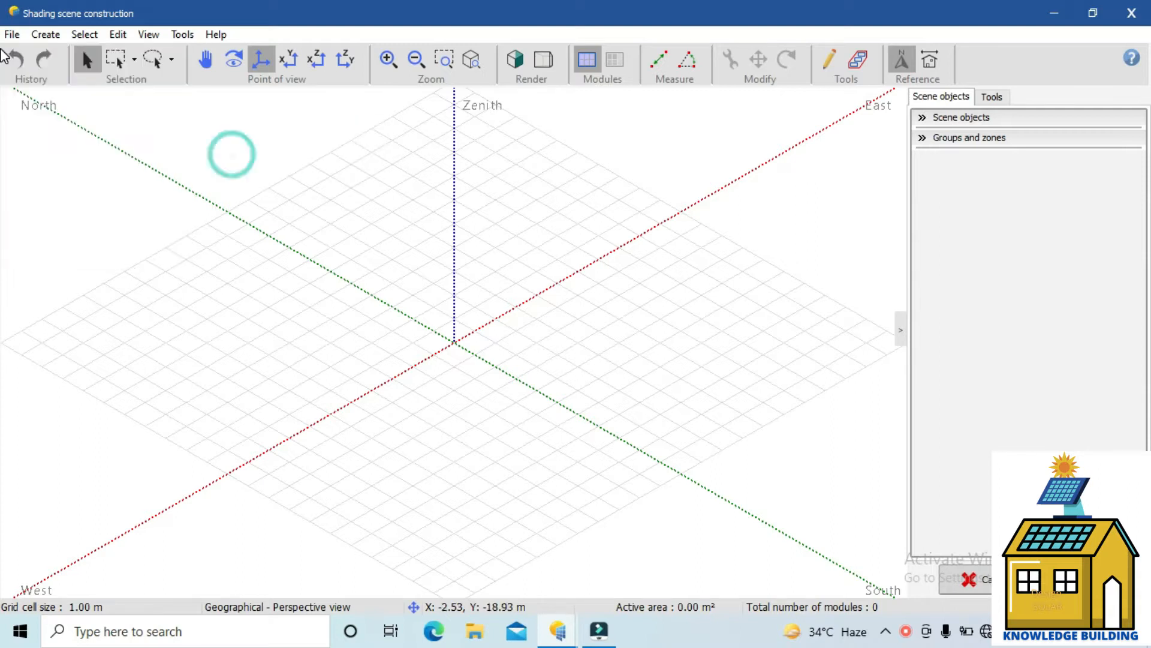
left_click(12, 35)
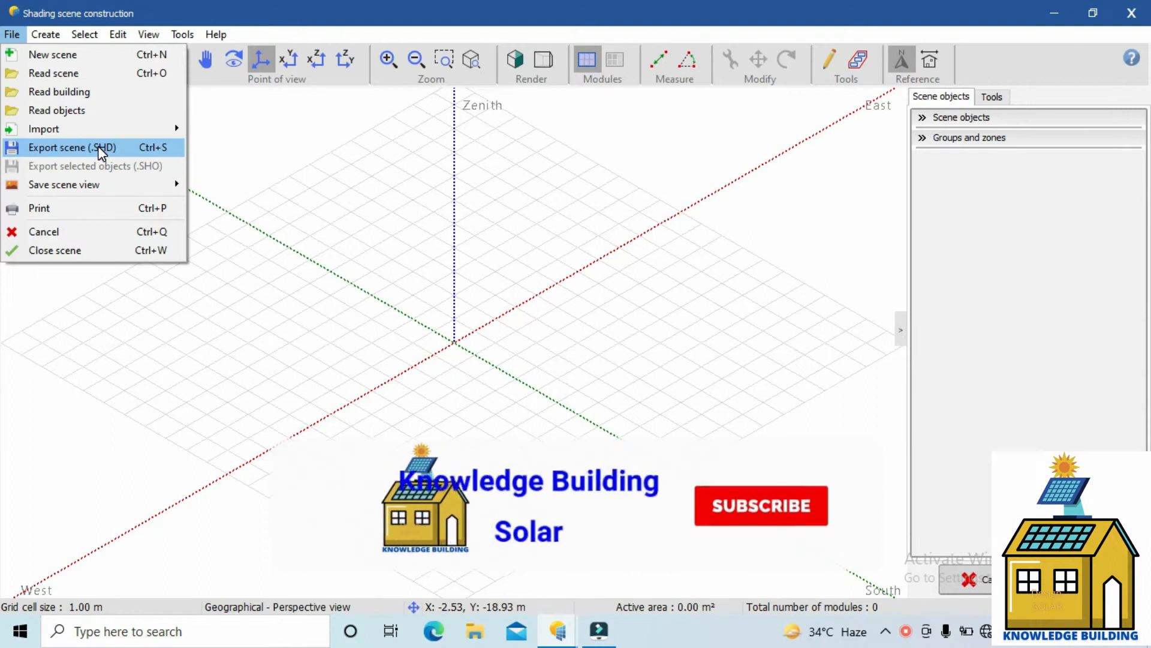
mouse_move(141, 190)
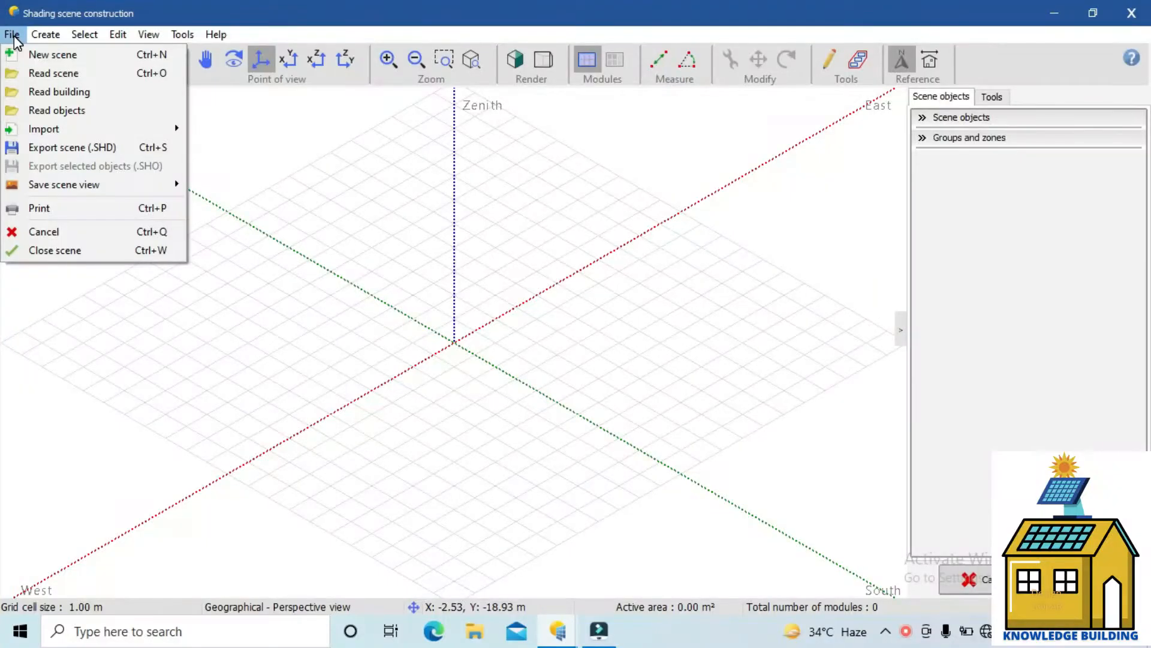
- Create a ground object and preview it in shaded rendering before returning to the wireframe display
mouse_move(54, 41)
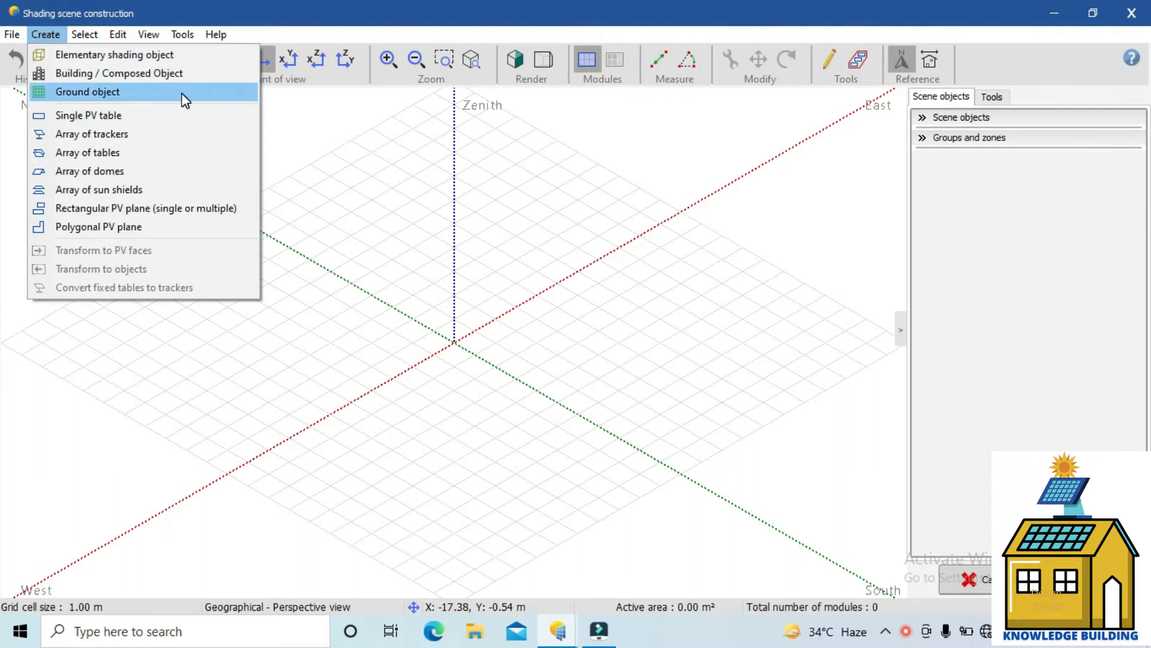
left_click(60, 96)
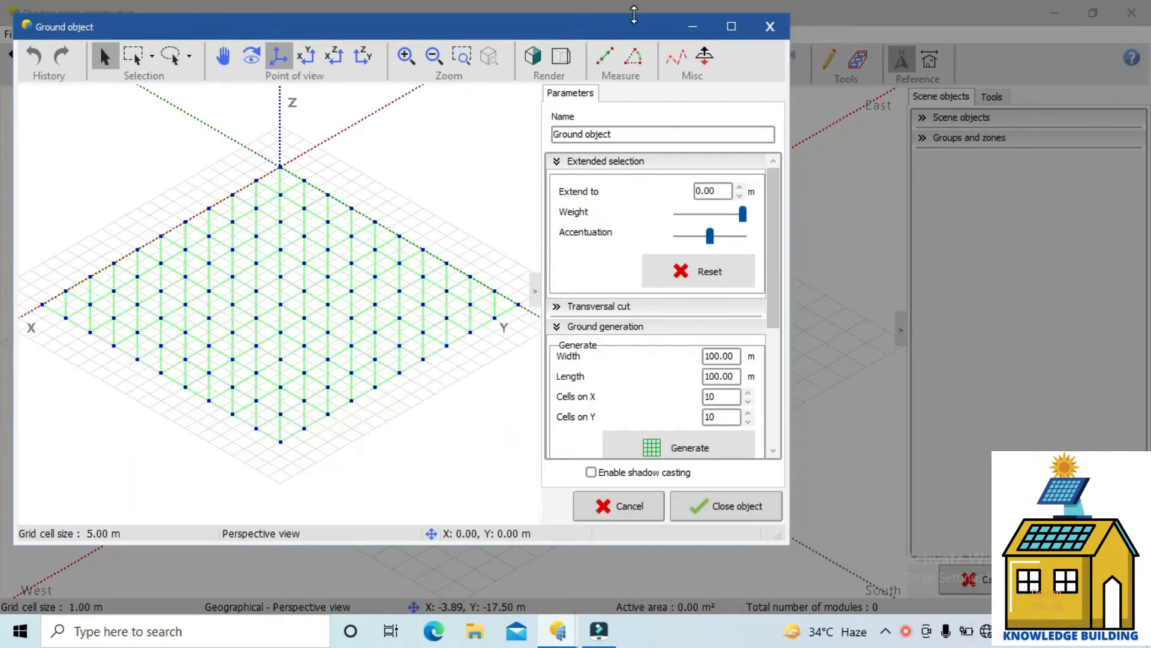
left_click_drag(640, 36, 650, 27)
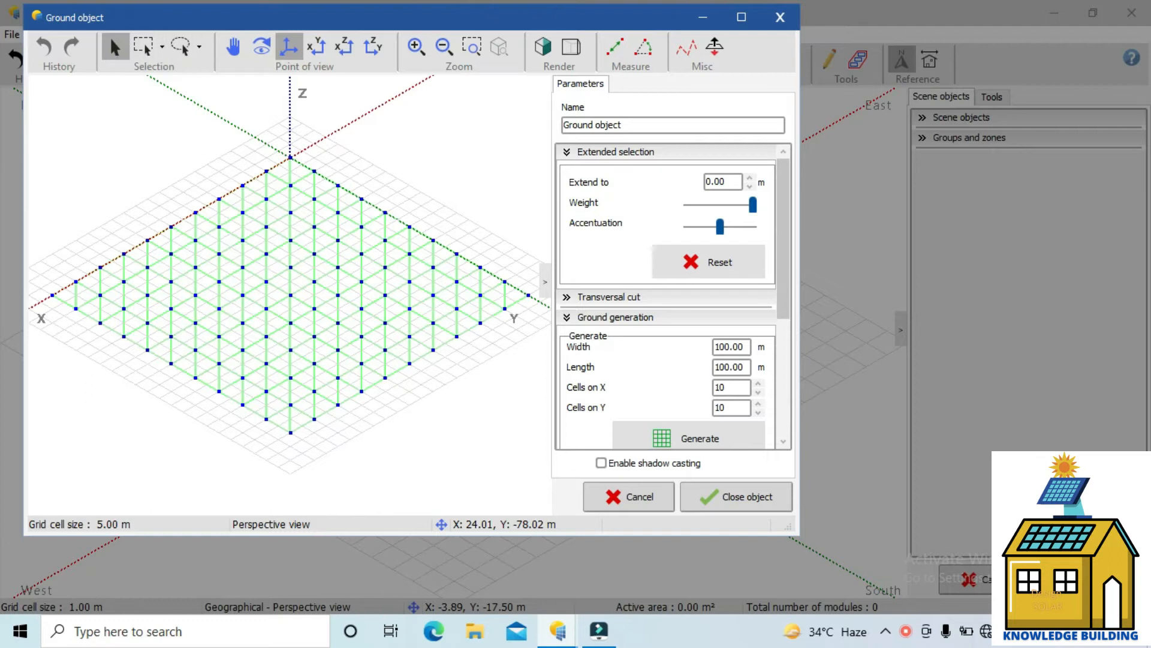
left_click(541, 48)
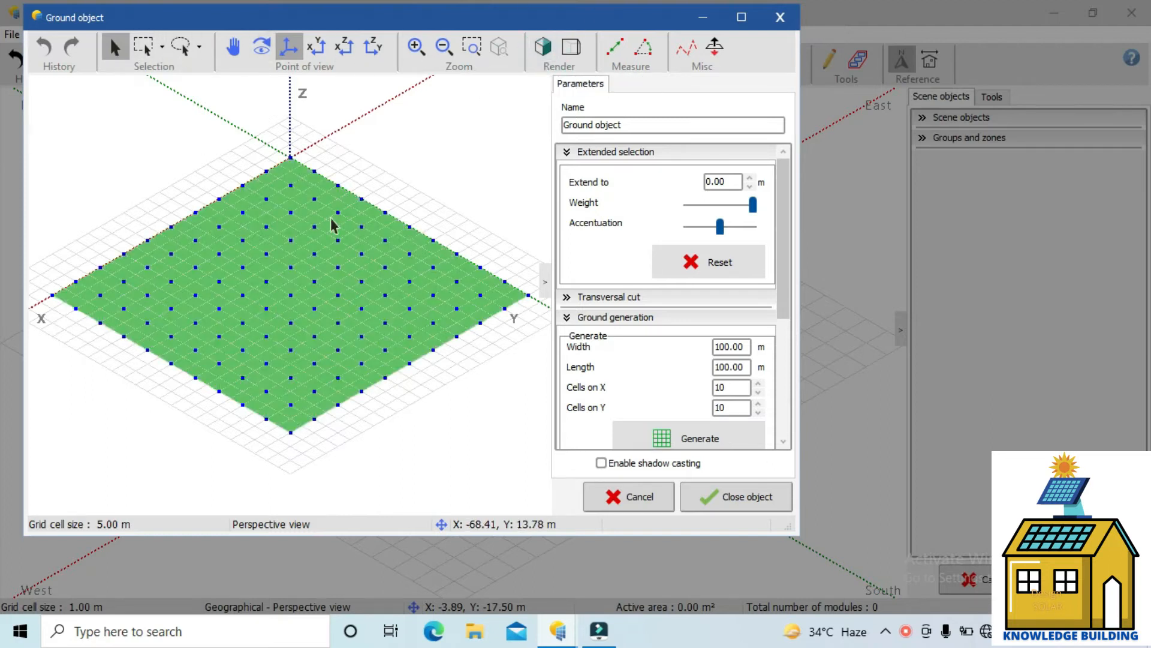
left_click(542, 47)
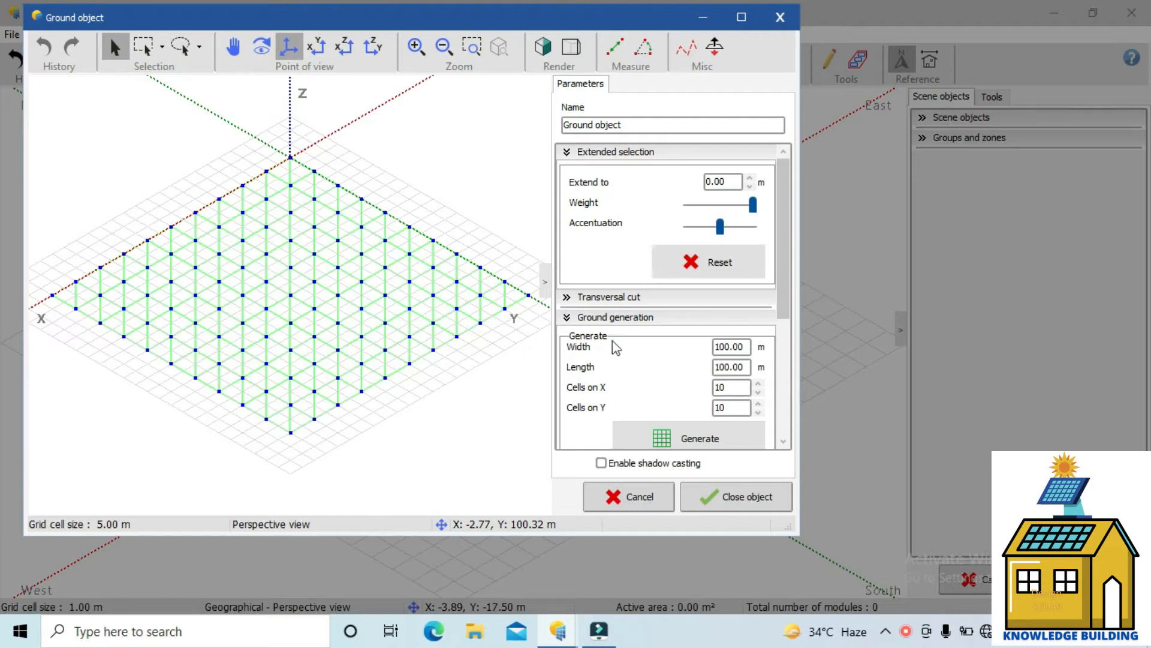
- Review the ground object's generation, simplification and position parameters, and accept the object with its default settings and shadow casting off
left_click_drag(778, 264, 782, 376)
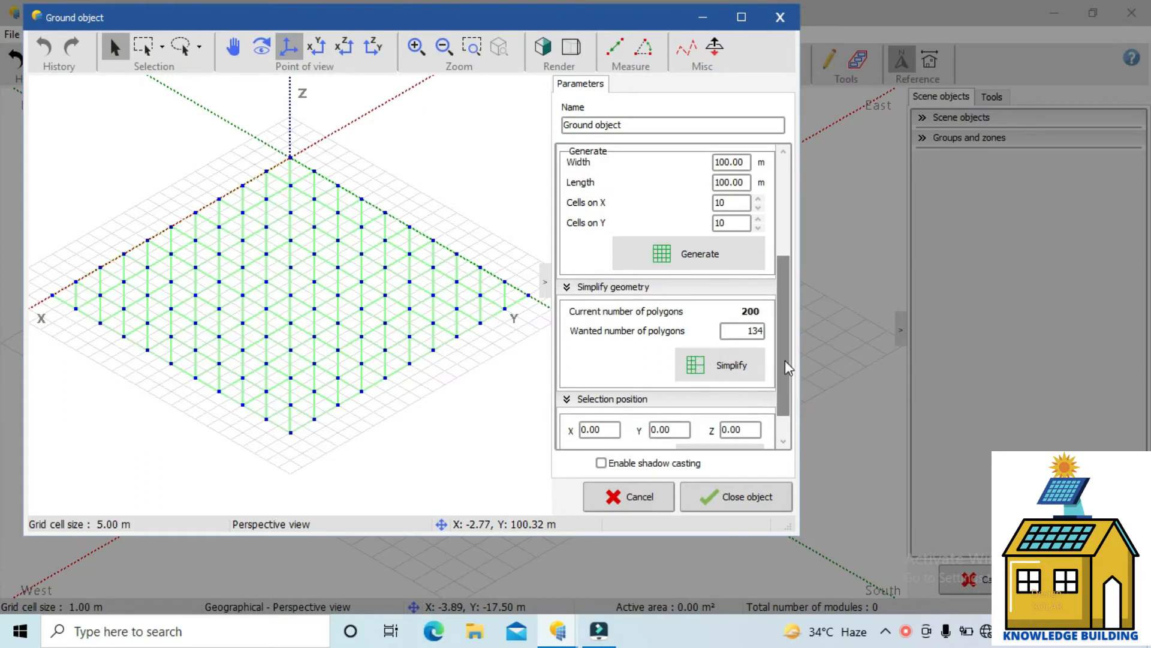
left_click_drag(787, 367, 787, 384)
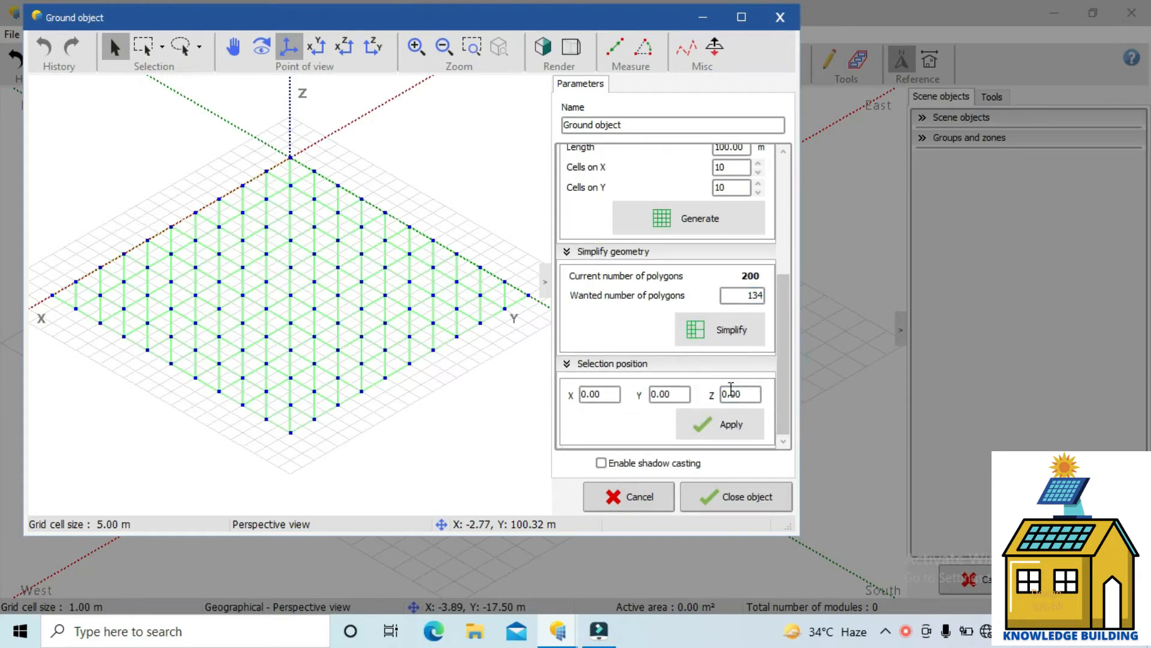
left_click(627, 463)
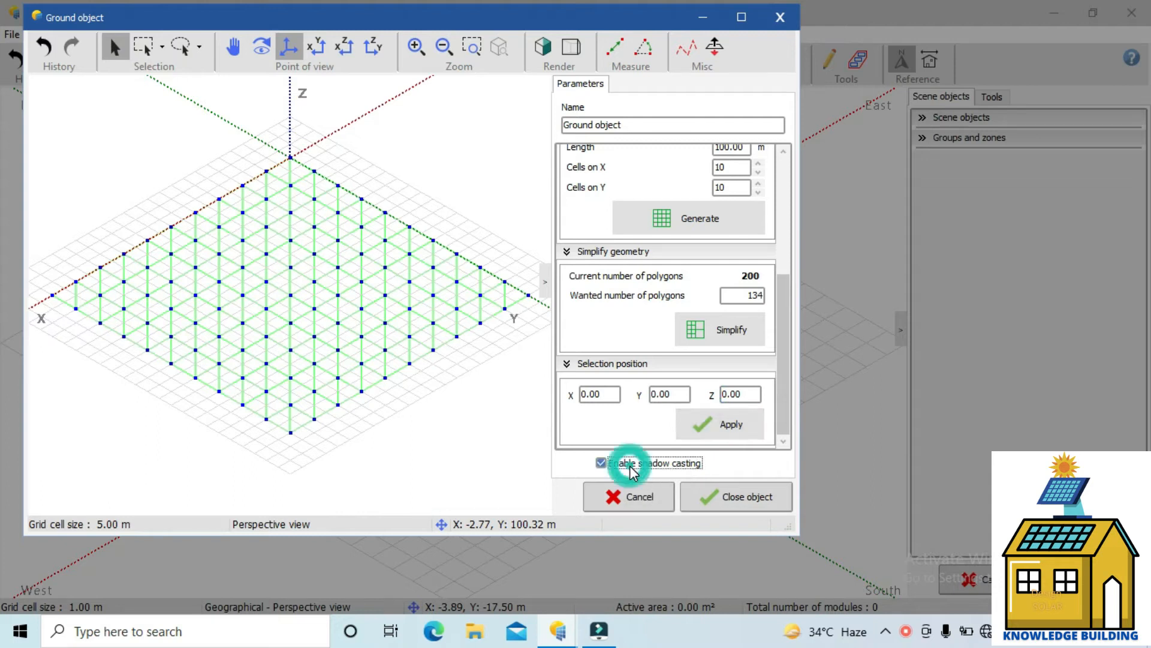
left_click(628, 465)
left_click_drag(784, 401, 786, 268)
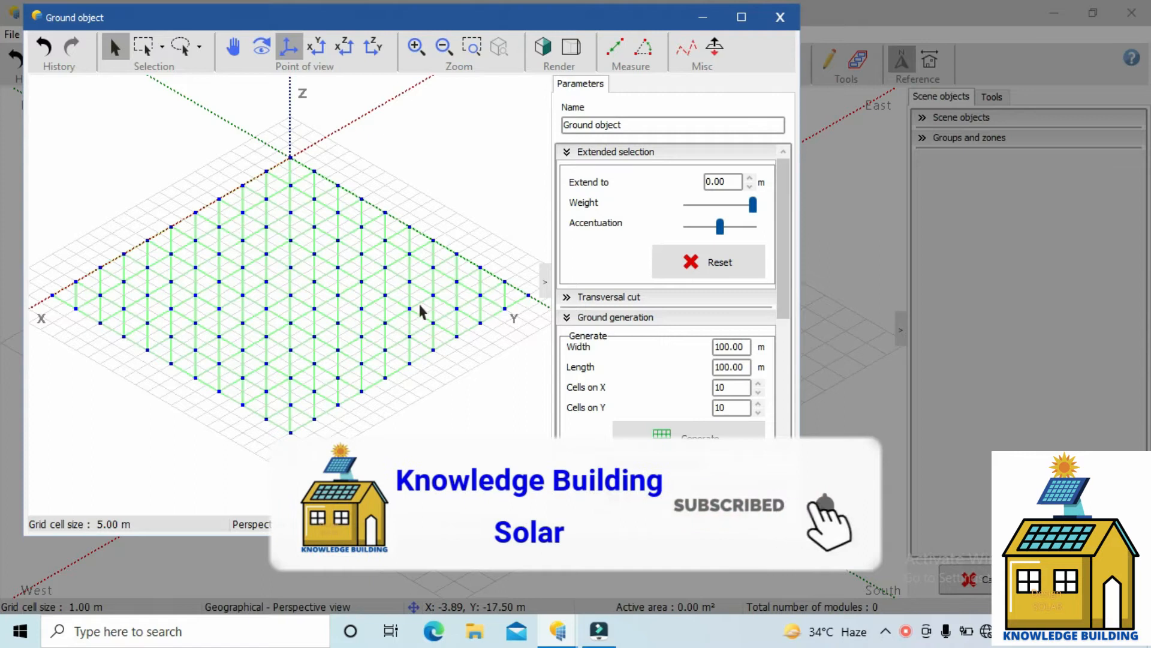
scroll(785, 243, "down", 5)
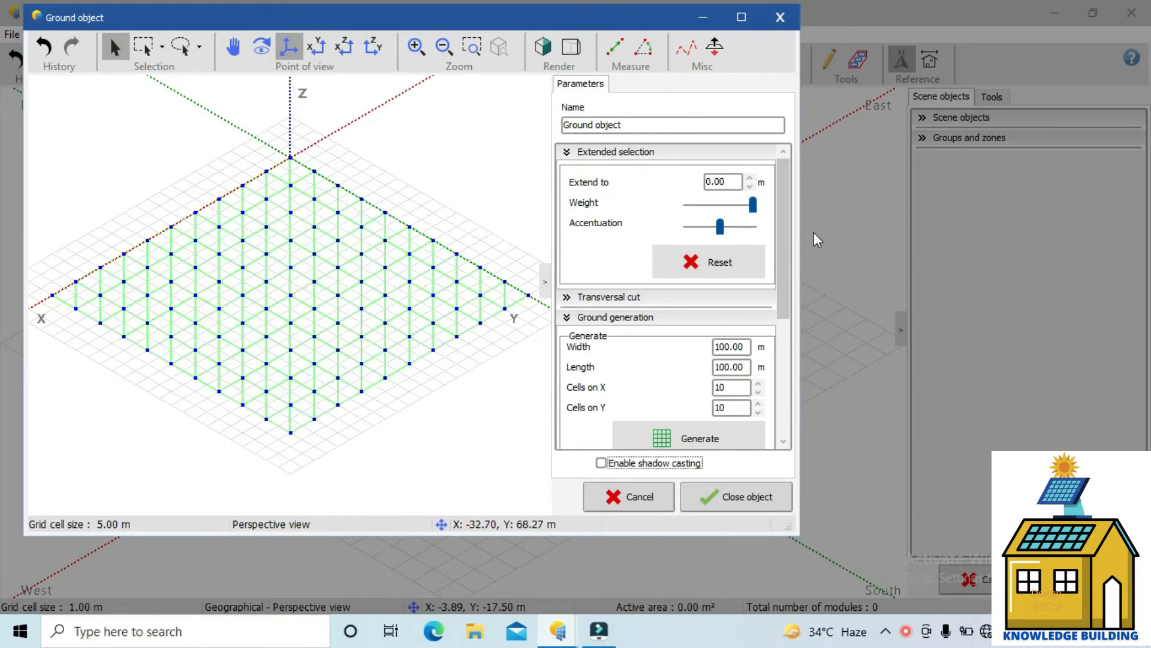
left_click_drag(783, 225, 783, 340)
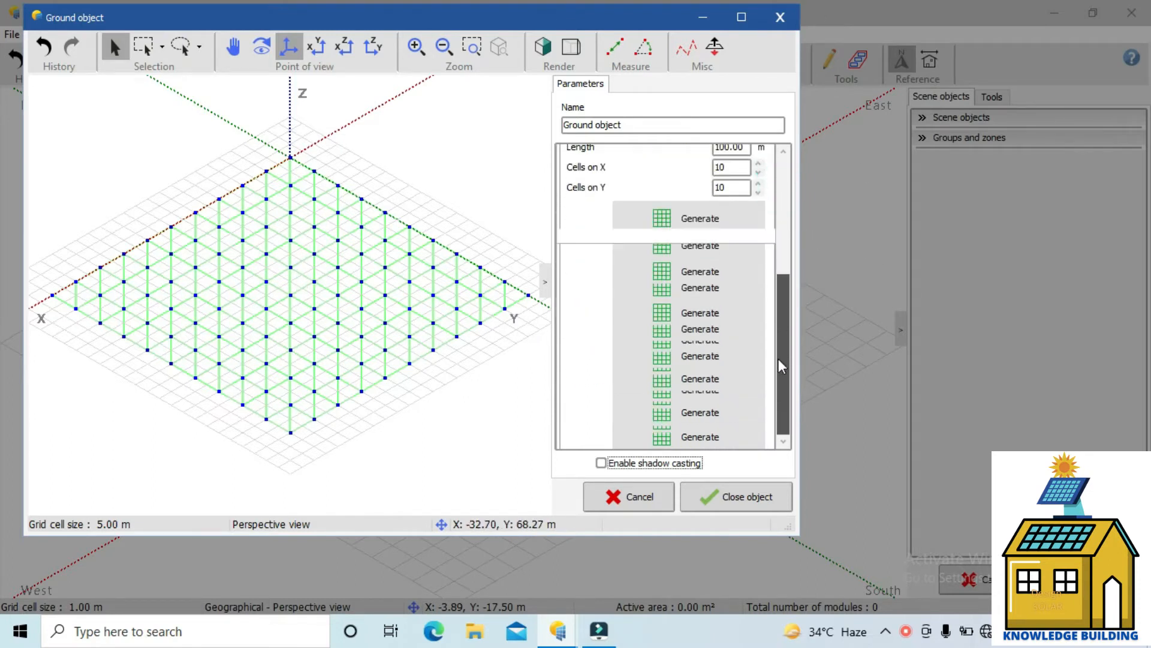
left_click(743, 497)
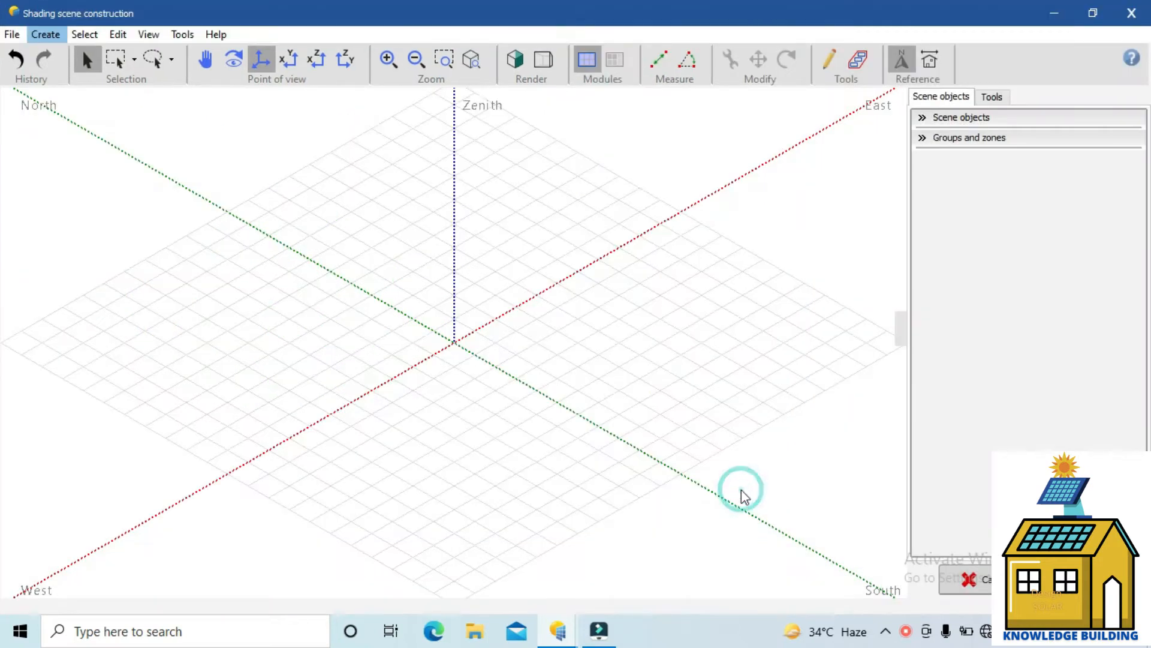
left_click(82, 35)
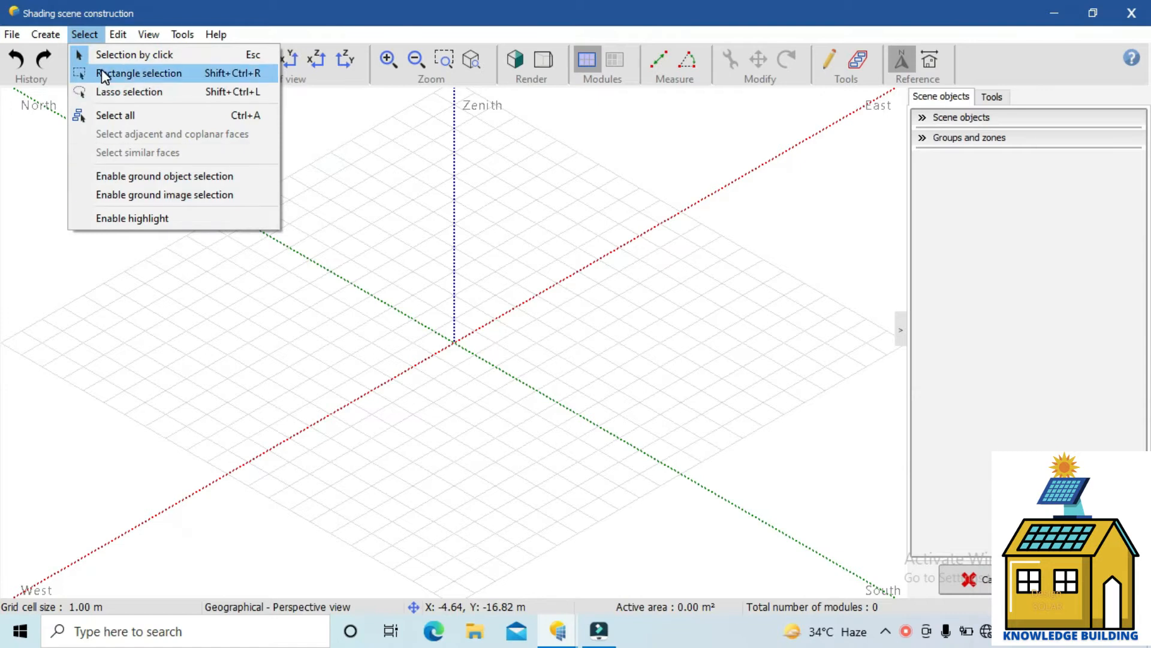
mouse_move(46, 35)
left_click(352, 179)
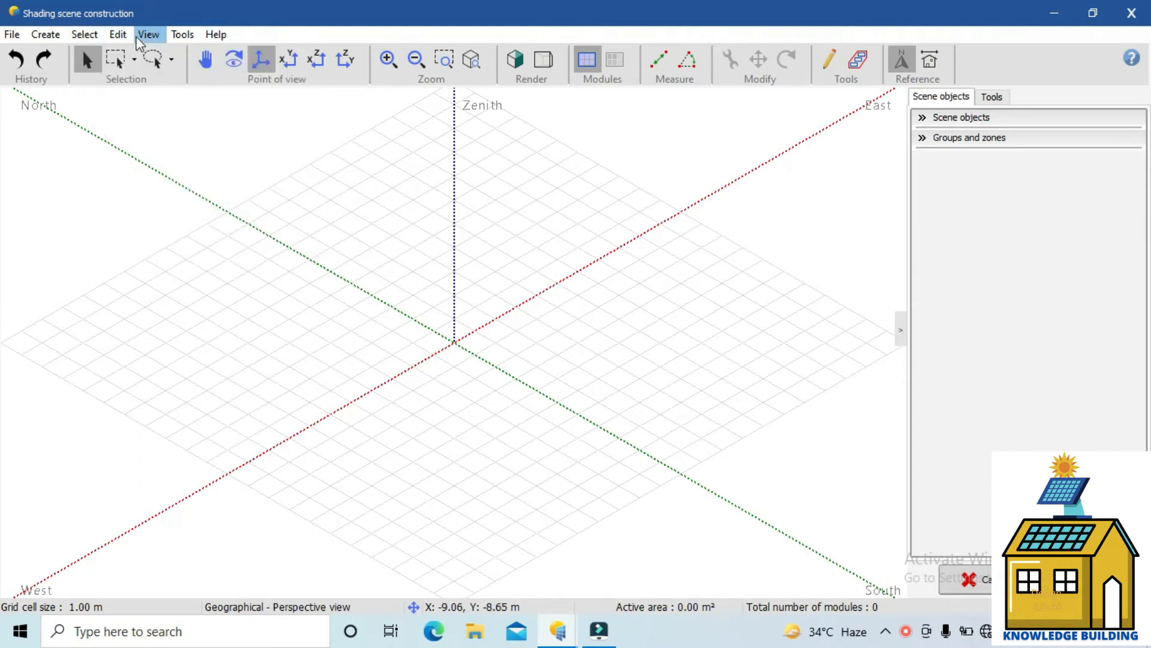
left_click(743, 162)
scroll(393, 191, "down", 1)
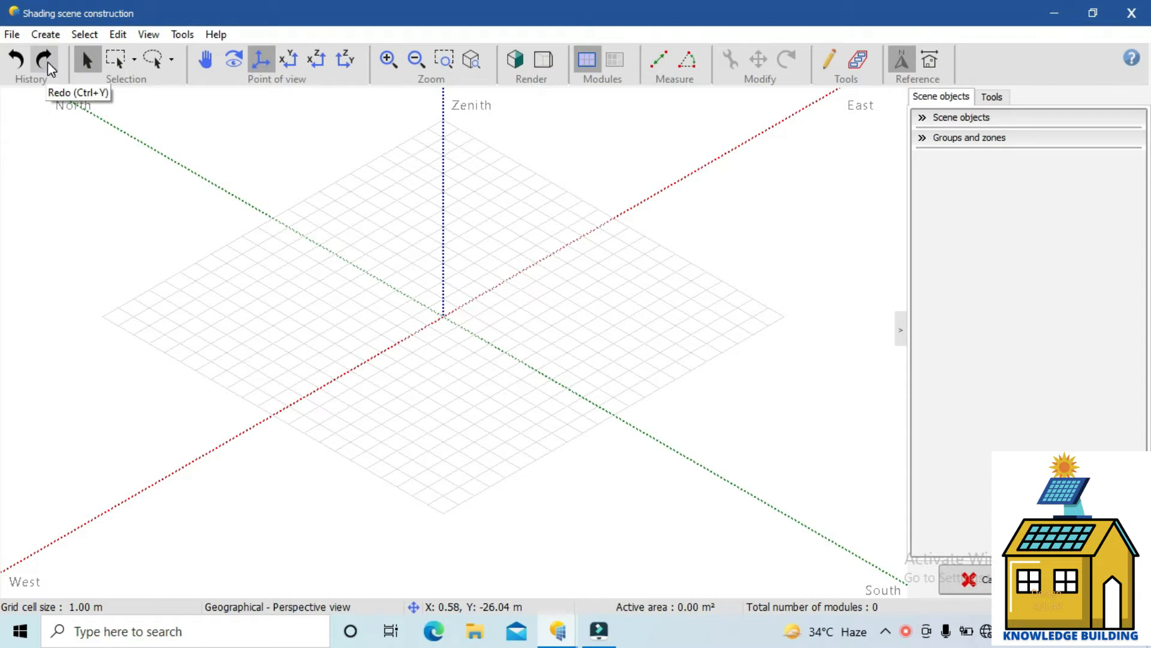
scroll(422, 222, "up", 6)
scroll(422, 222, "down", 6)
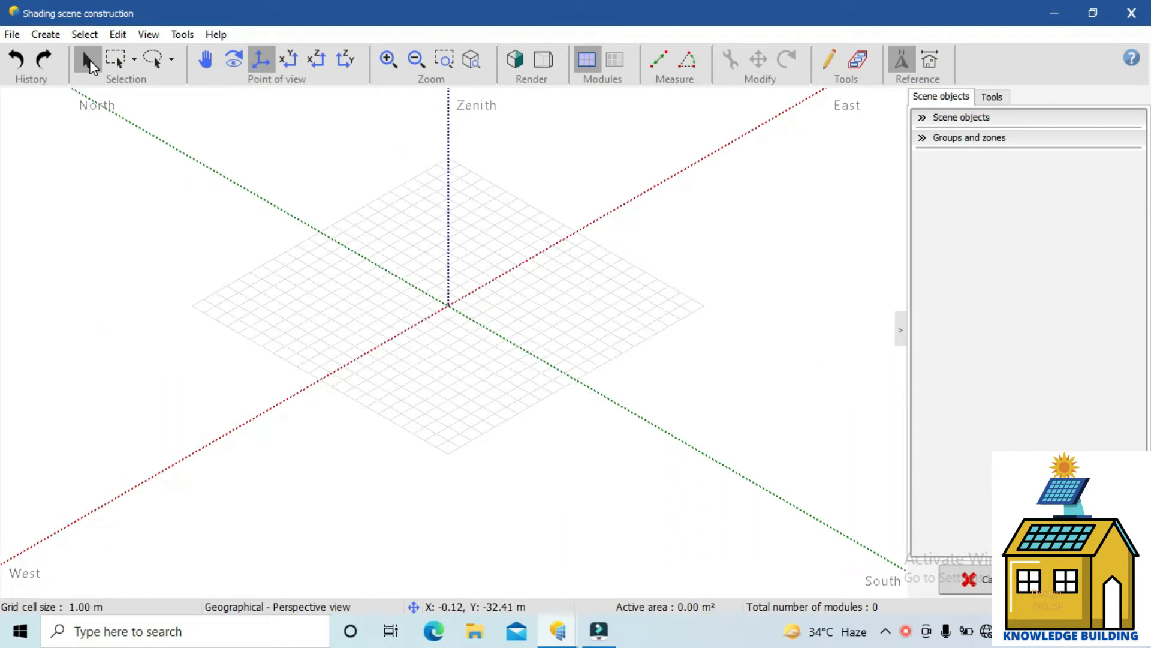
- Set the rectangle selection mode to select objects touching the drawing
left_click(88, 62)
left_click(481, 181)
left_click(115, 60)
left_click(135, 60)
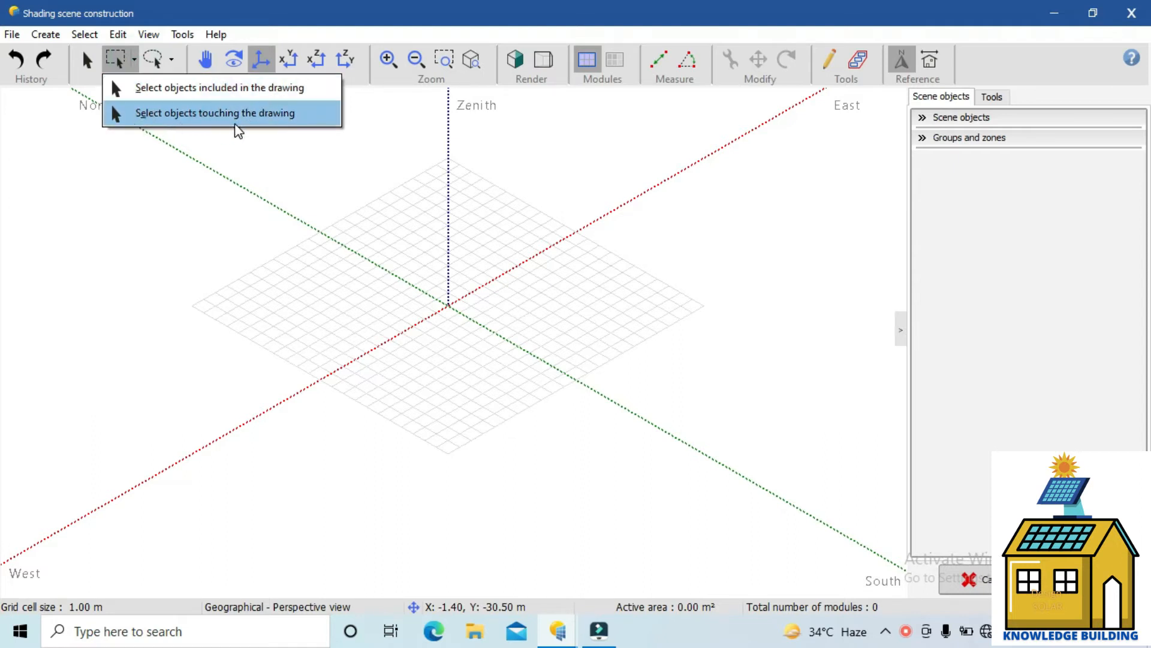
left_click(264, 115)
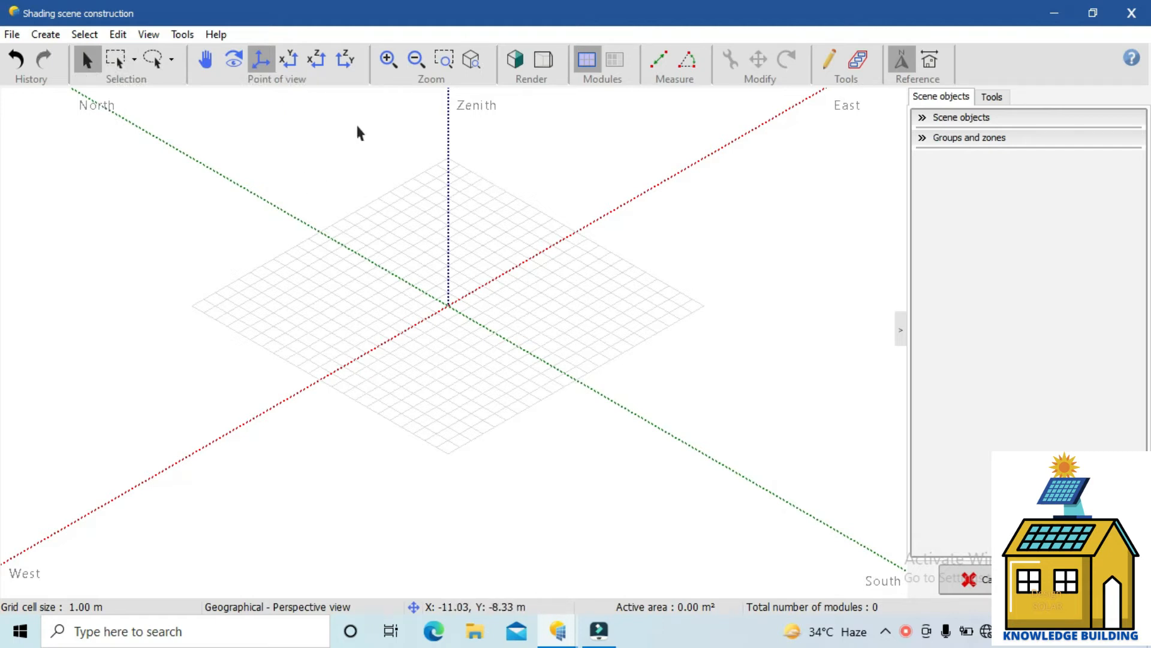
- Try out the rectangle and lasso selection tools over the scene grid
left_click(116, 58)
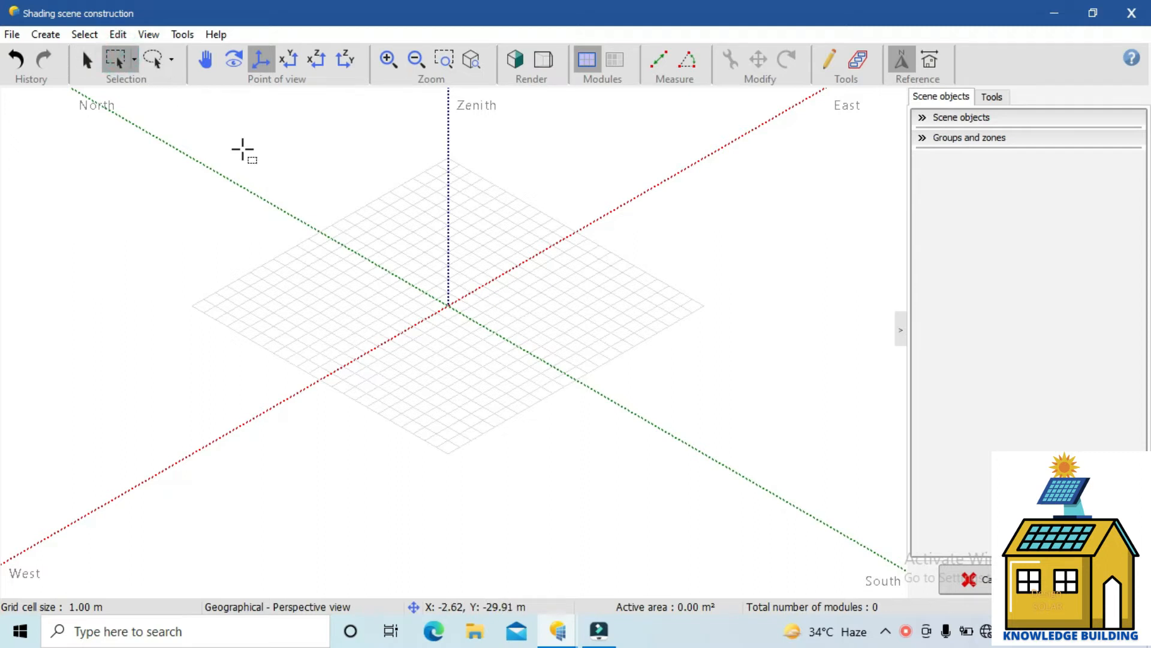
left_click_drag(400, 204, 796, 481)
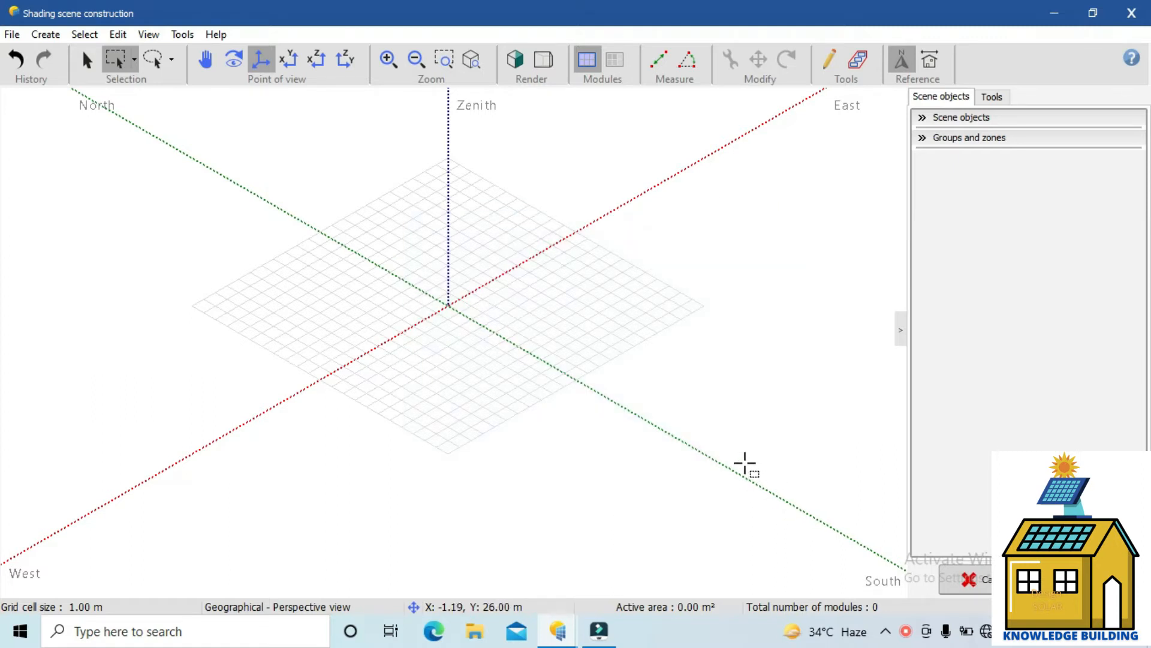
left_click_drag(338, 175, 806, 490)
left_click_drag(294, 166, 700, 456)
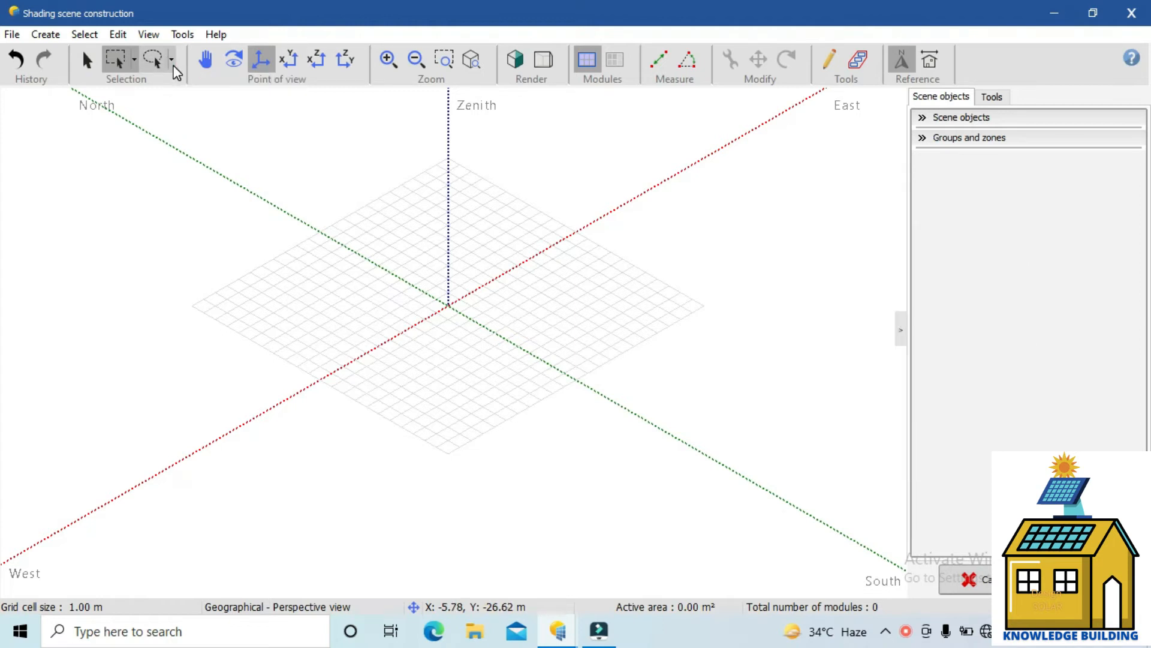
left_click(157, 59)
mouse_move(401, 160)
left_mouse_down()
mouse_move(466, 188)
mouse_move(563, 296)
mouse_move(553, 354)
mouse_move(529, 386)
mouse_move(467, 413)
mouse_move(311, 406)
mouse_move(185, 316)
mouse_move(188, 291)
mouse_move(347, 249)
mouse_move(355, 303)
mouse_move(280, 316)
mouse_move(419, 365)
mouse_move(495, 336)
mouse_move(524, 292)
mouse_move(514, 224)
mouse_move(396, 165)
left_mouse_up()
- Try out the Pan view tool on the scene grid and zoom in and out
left_click(206, 69)
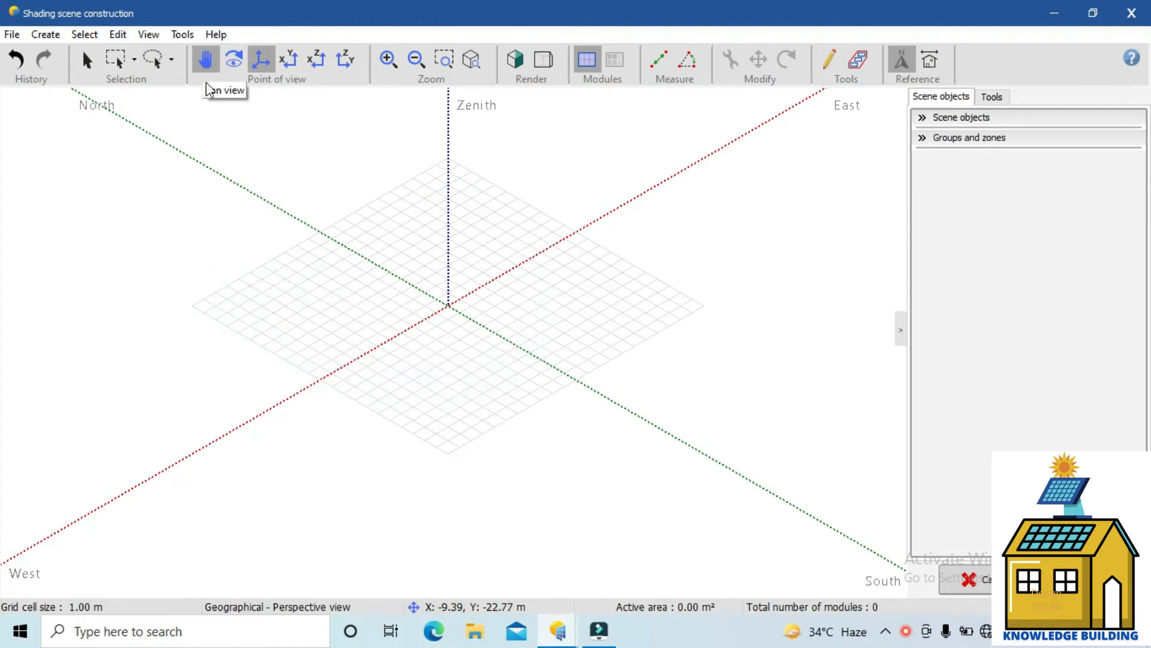
left_click_drag(398, 278, 303, 303)
scroll(339, 299, "up", 6)
left_click_drag(400, 296, 514, 261)
scroll(300, 251, "down", 4)
scroll(514, 261, "up", 3)
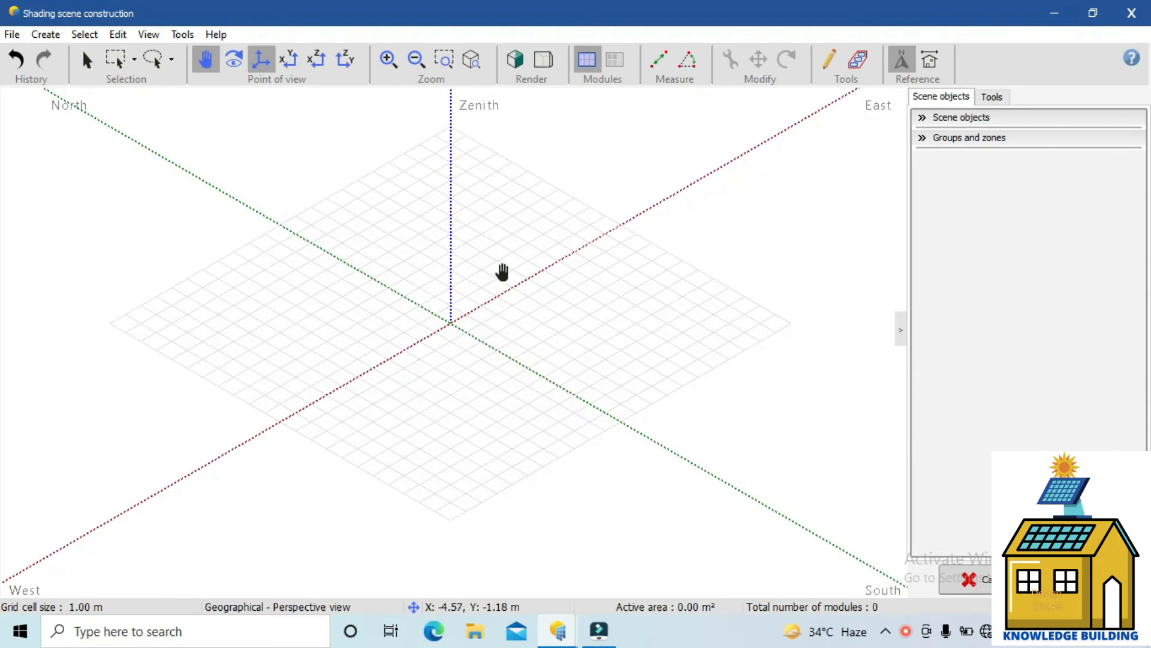
- Rotate the scene around its origin and check the standard perspective and top views
left_click(243, 70)
left_click_drag(436, 347, 559, 245)
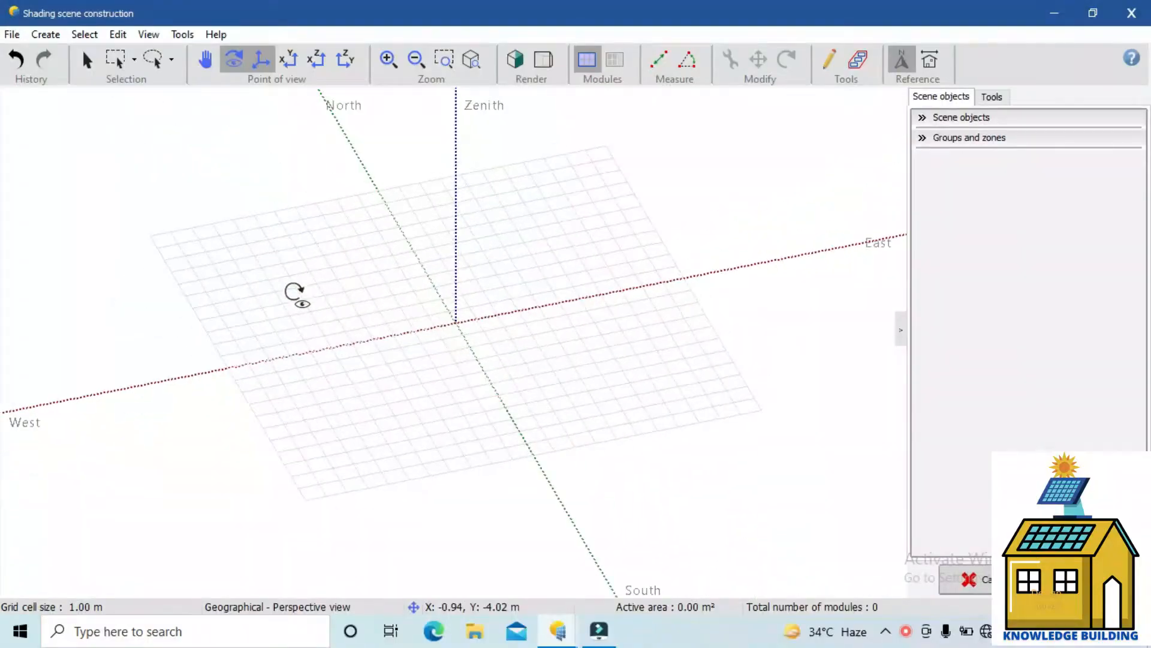
left_click_drag(296, 295, 471, 282)
left_click(263, 60)
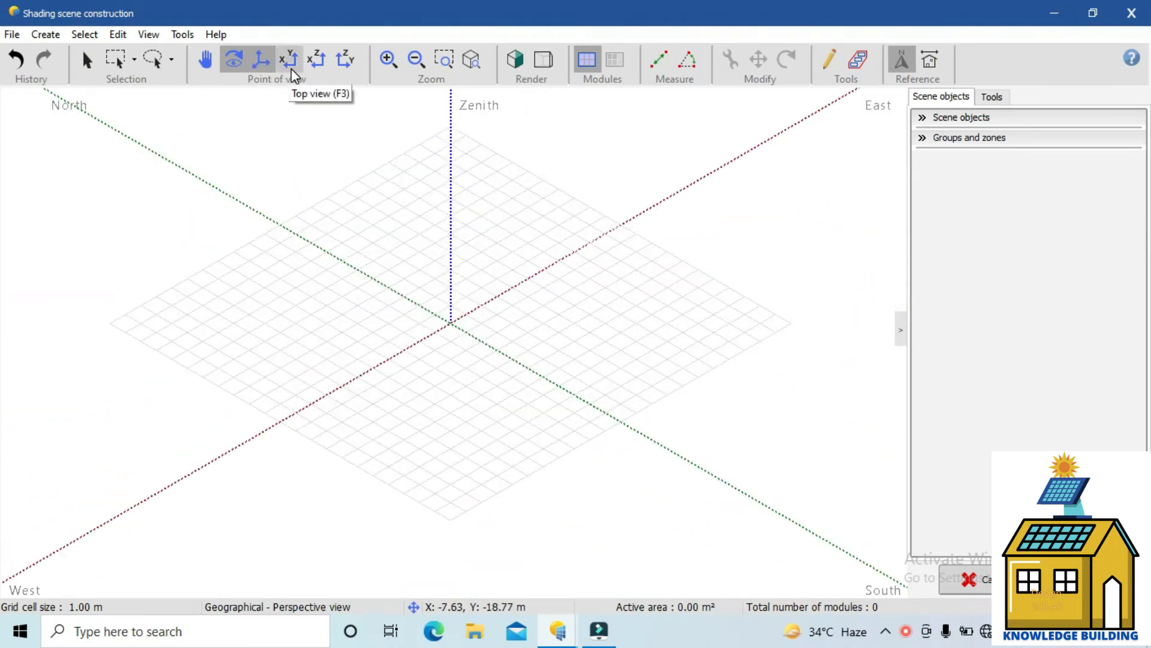
left_click(294, 67)
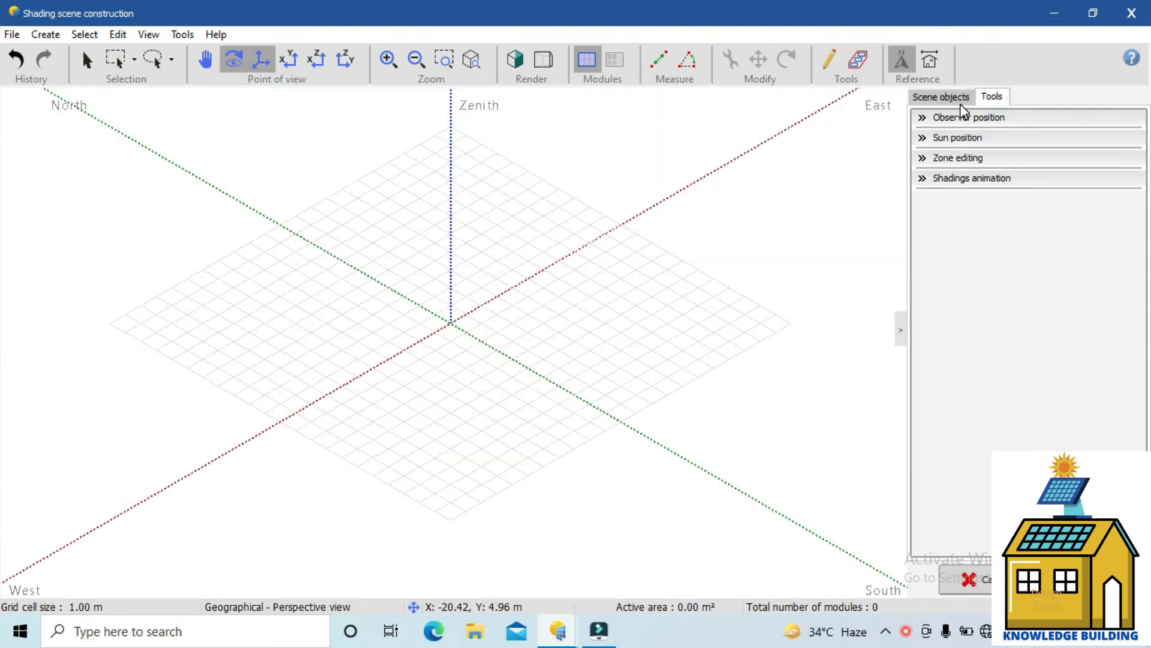
- Create a parallelepiped elementary shading object 50 m wide, 20 m long and 5 m high, and add it to the scene
left_click(57, 36)
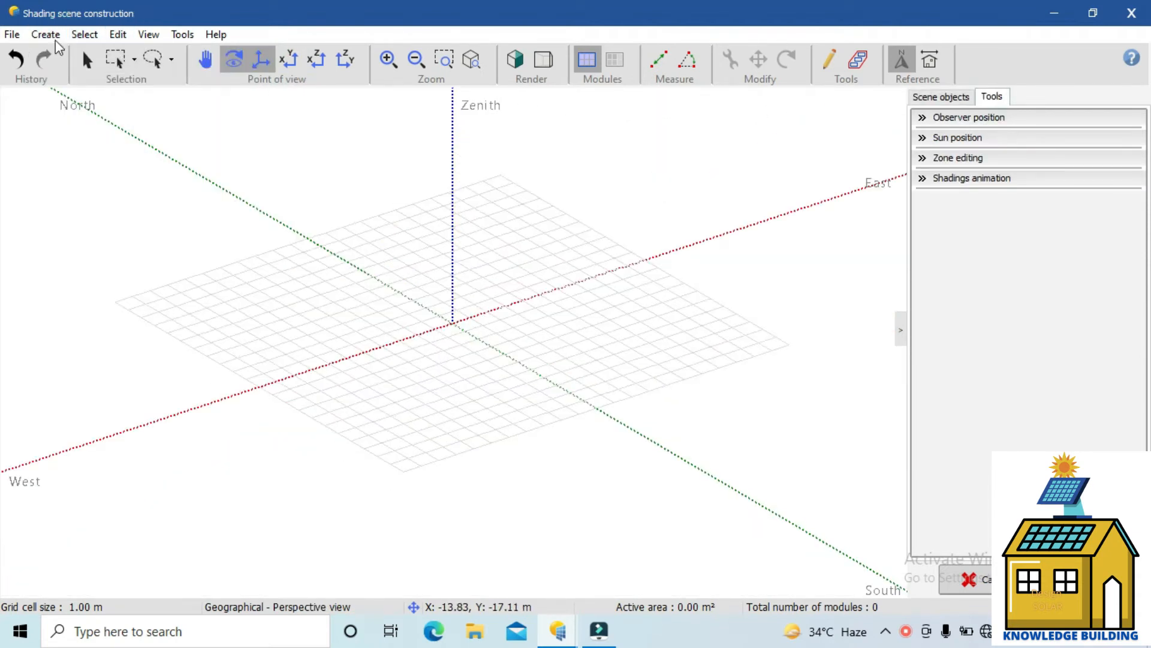
left_click(54, 39)
left_click(65, 60)
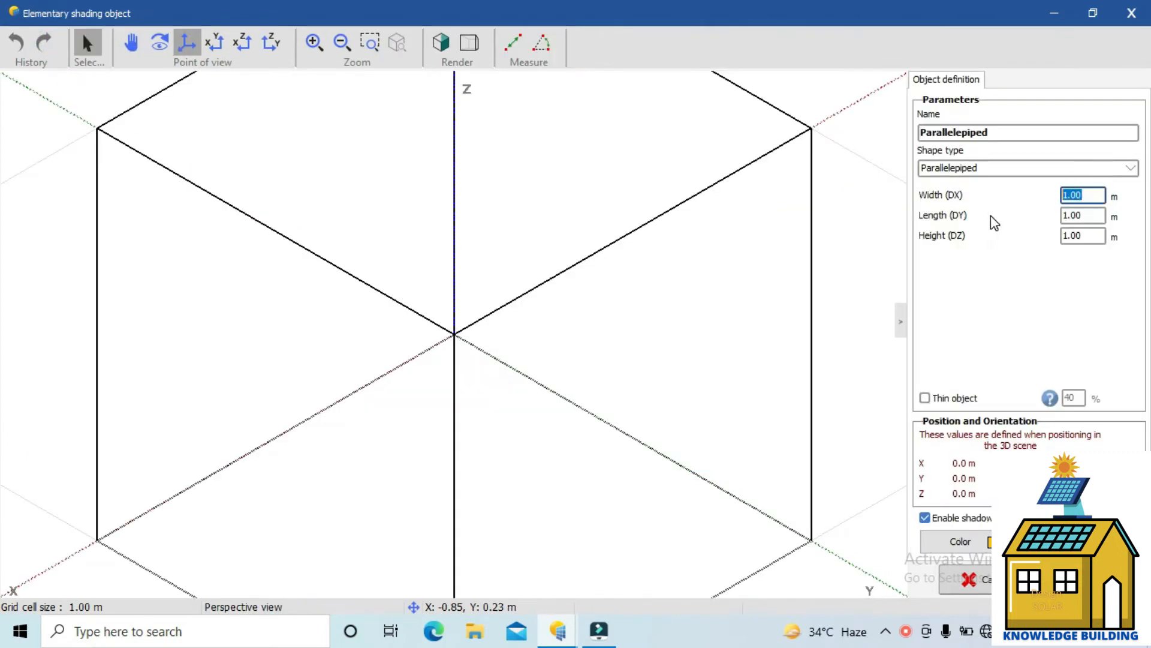
type("50")
left_click(1082, 216)
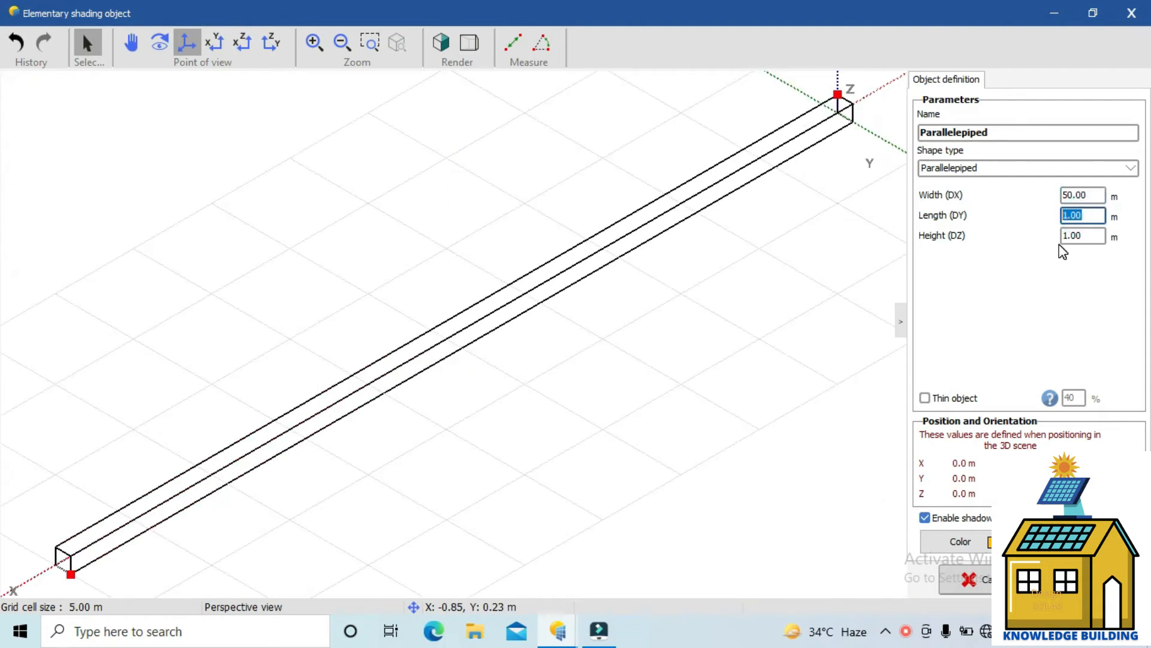
left_click_drag(1079, 234, 1020, 232)
type("50")
left_click_drag(1092, 230, 1026, 236)
type("5")
left_click(1084, 579)
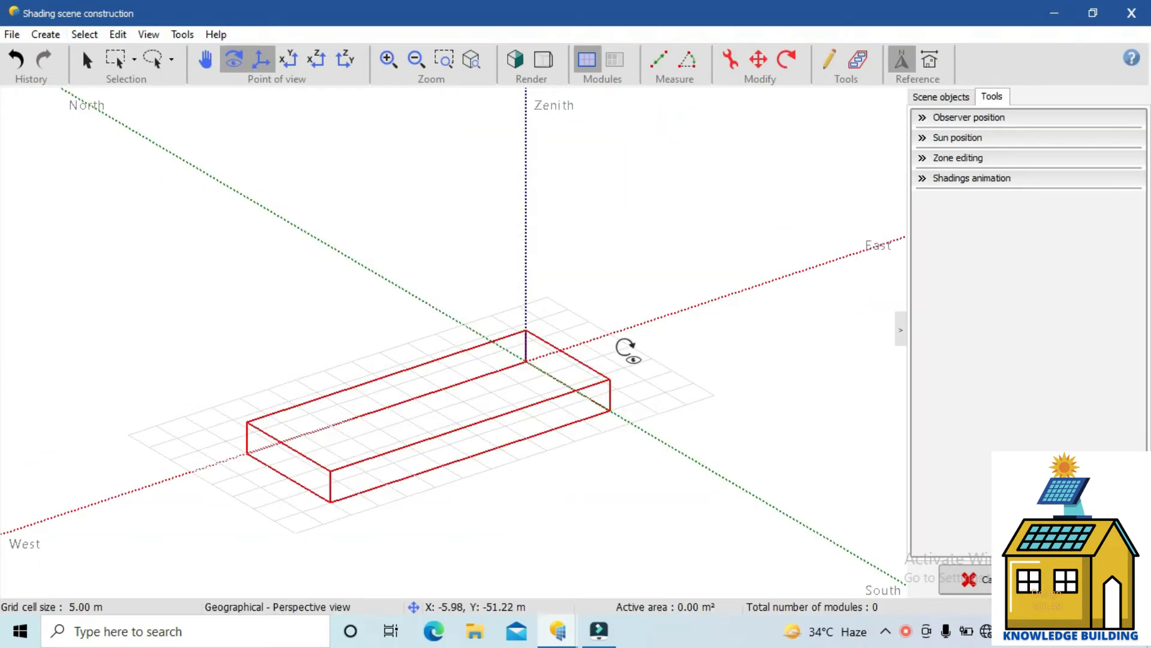
- Try out selection by click, deselecting and reselecting the parallelepiped in the scene
scroll(464, 393, "up", 6)
scroll(466, 390, "down", 6)
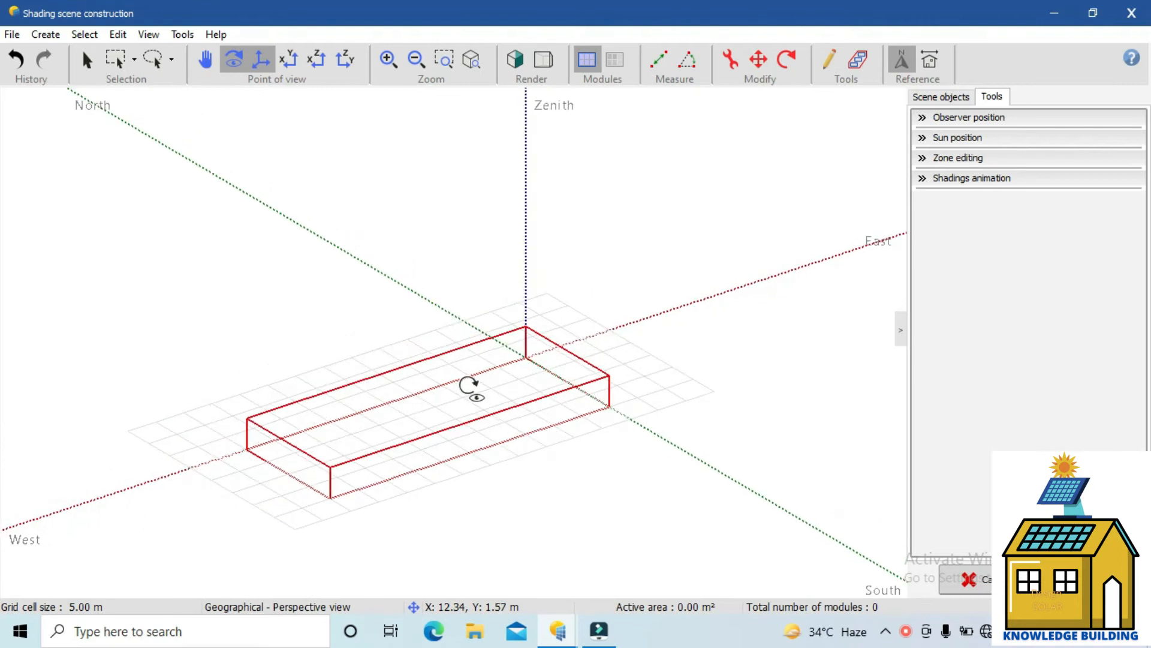
scroll(512, 360, "up", 2)
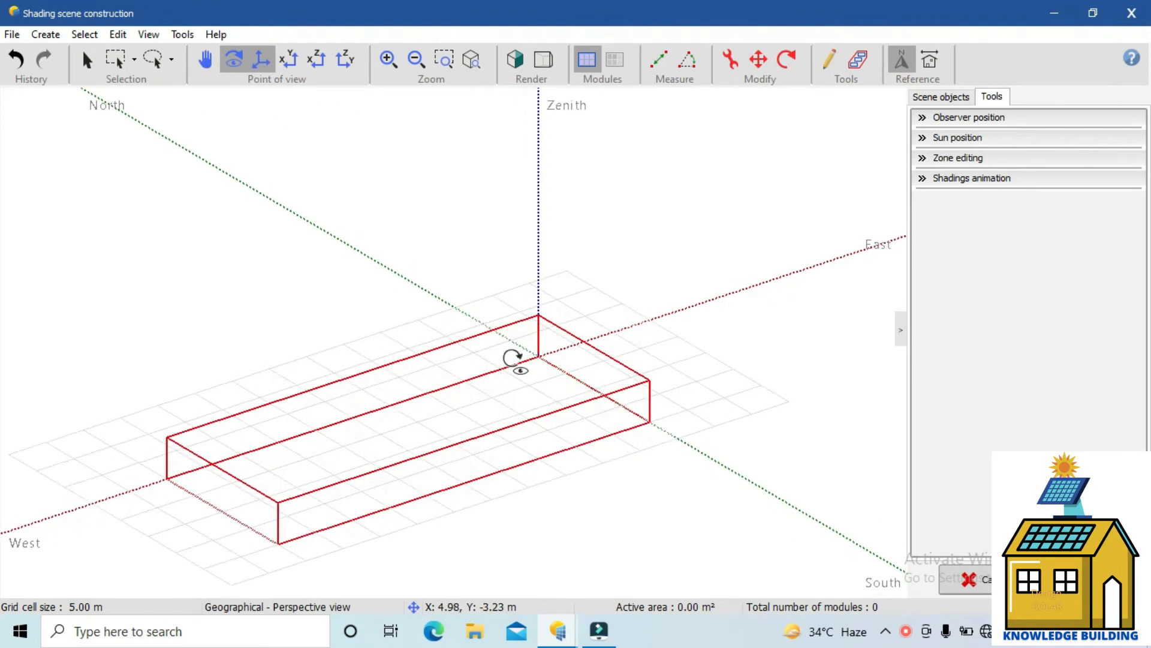
scroll(666, 360, "down", 3)
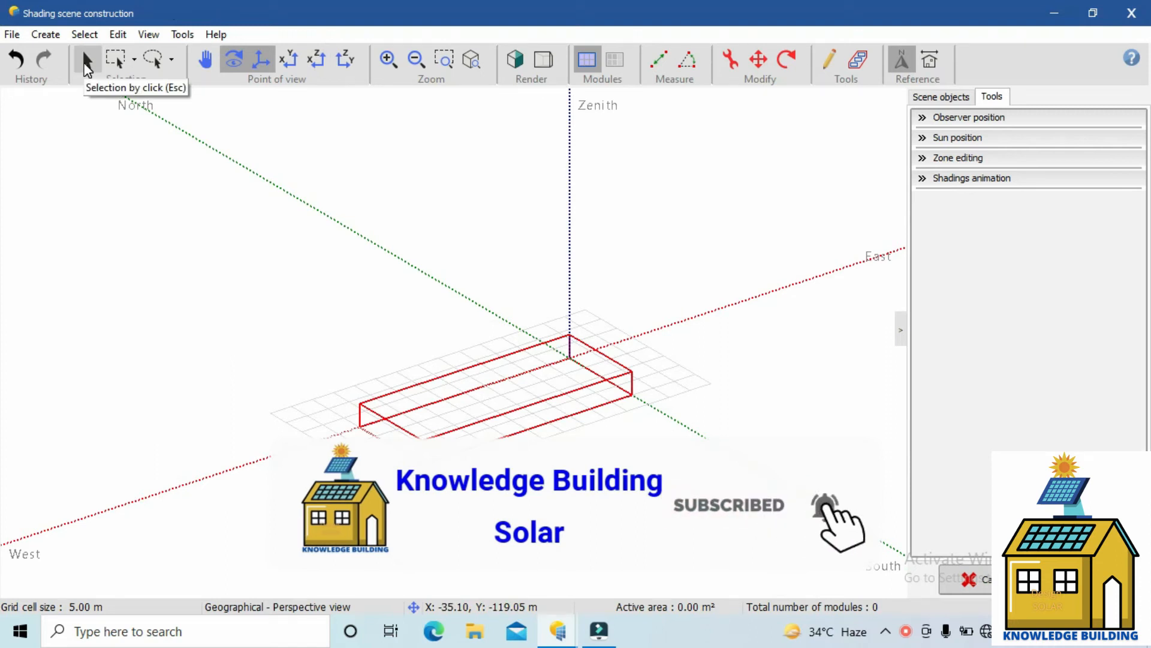
left_click(85, 63)
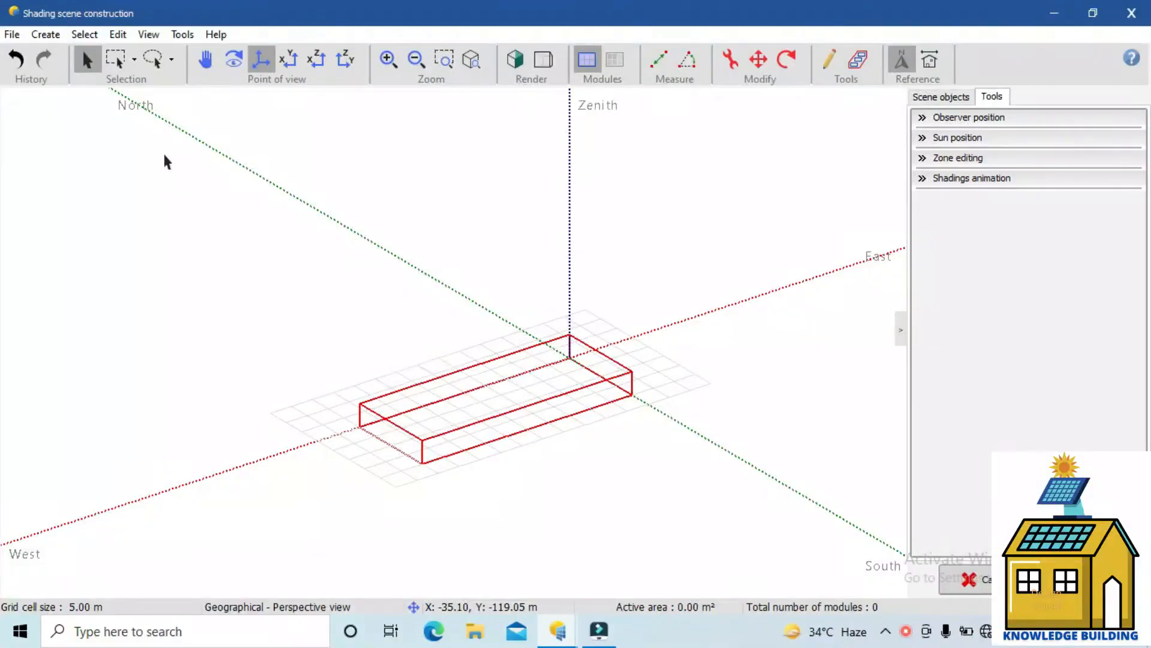
left_click(660, 322)
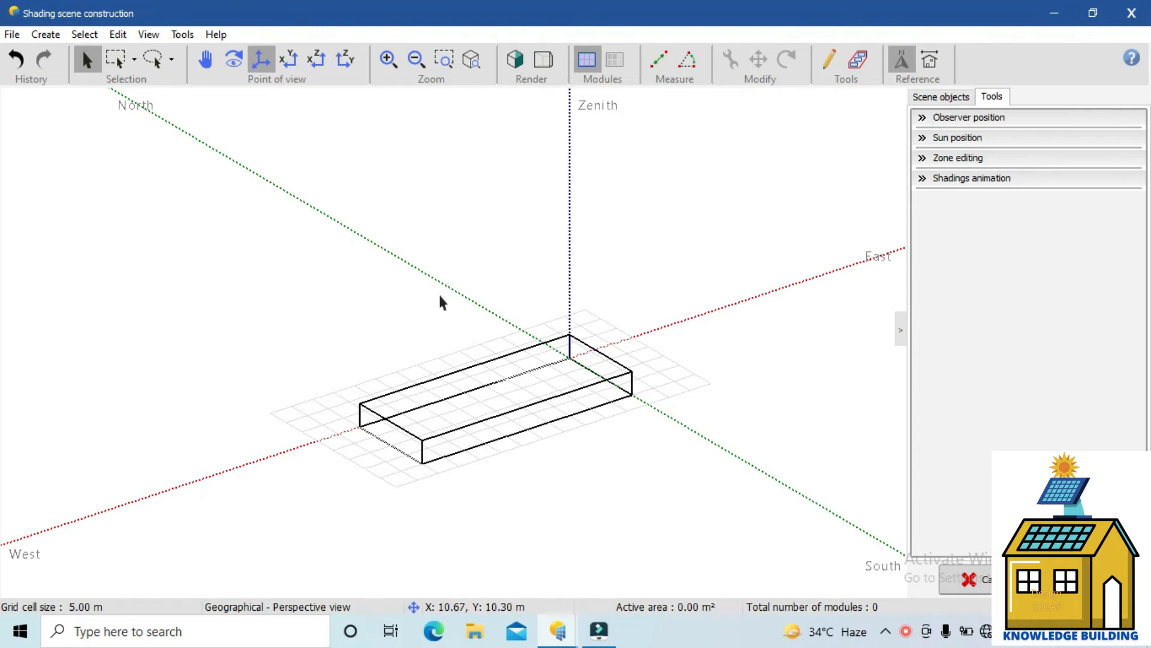
left_click(574, 342)
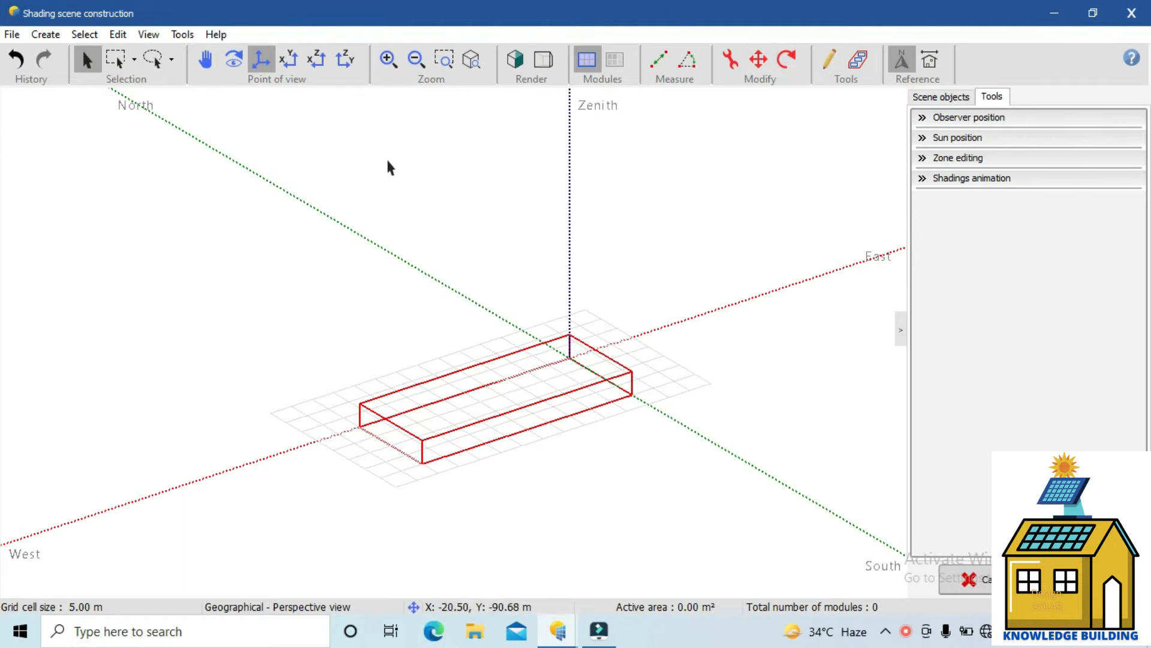
left_click(559, 369)
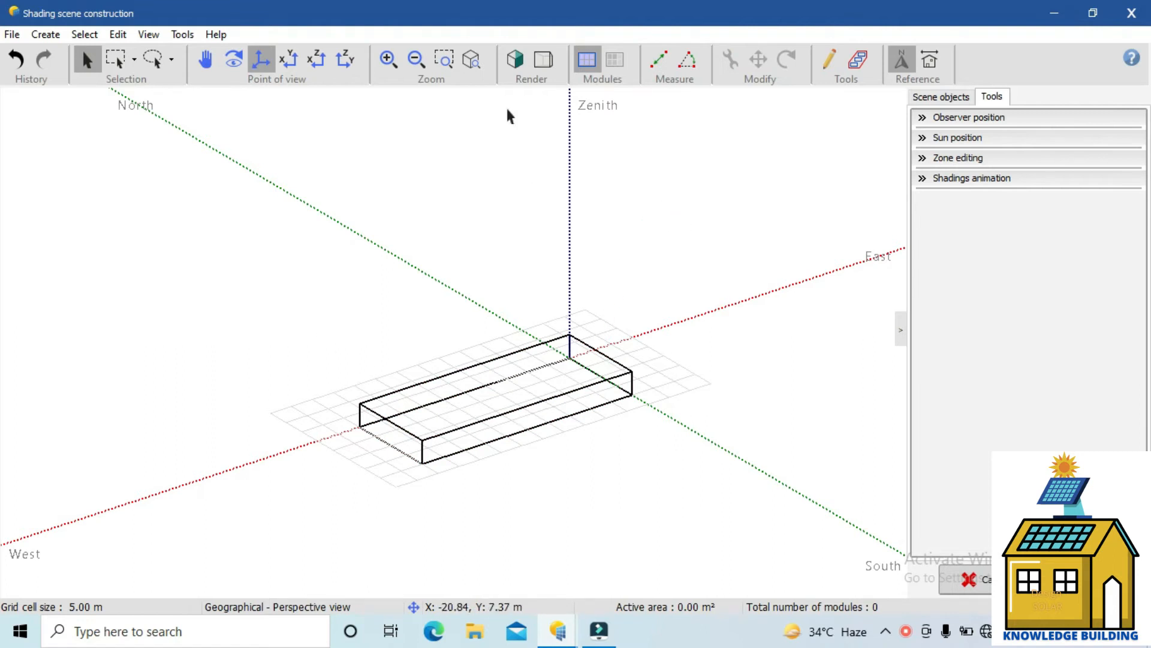
- Show the parallelepiped with solid rendering and examine it closer and from farther away
left_click(519, 62)
scroll(561, 414, "down", 2)
scroll(560, 398, "up", 3)
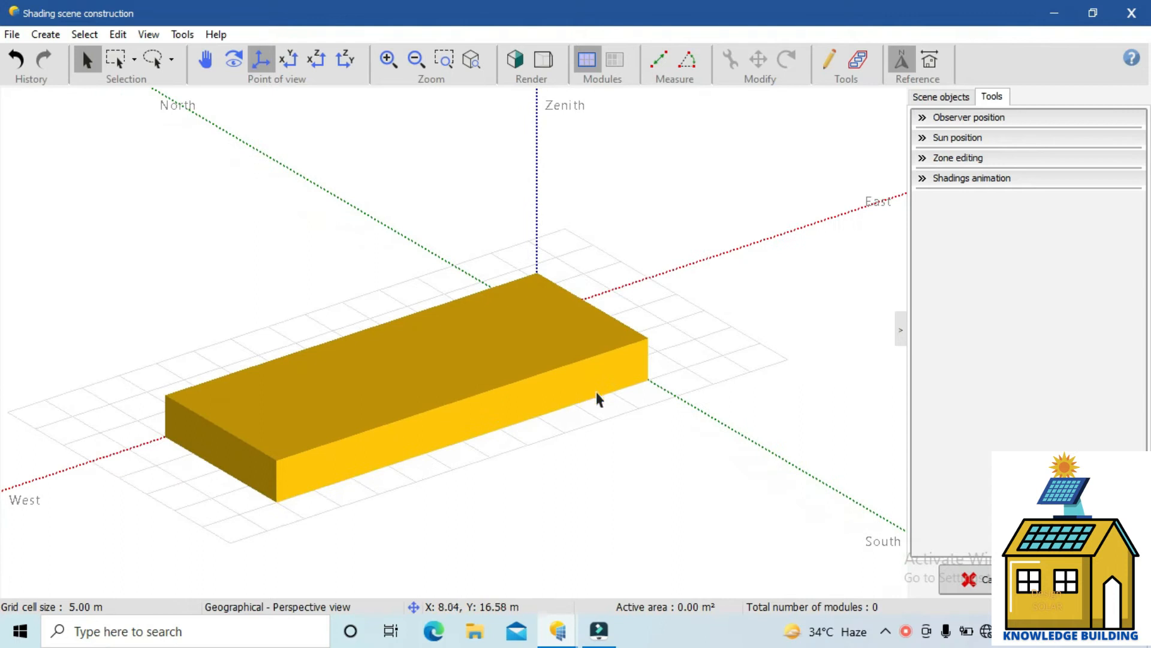
scroll(539, 454, "down", 2)
scroll(499, 412, "up", 3)
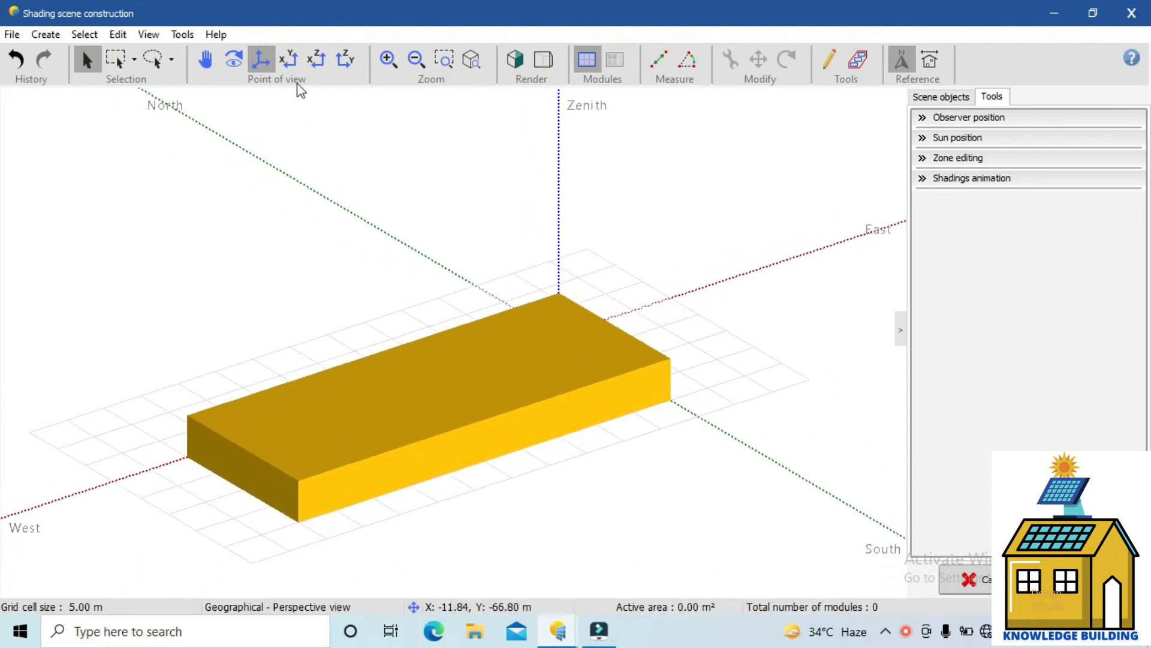
- Rotate the view around the solid box and check it in the standard perspective and top views
left_click(233, 59)
left_click_drag(559, 490, 293, 118)
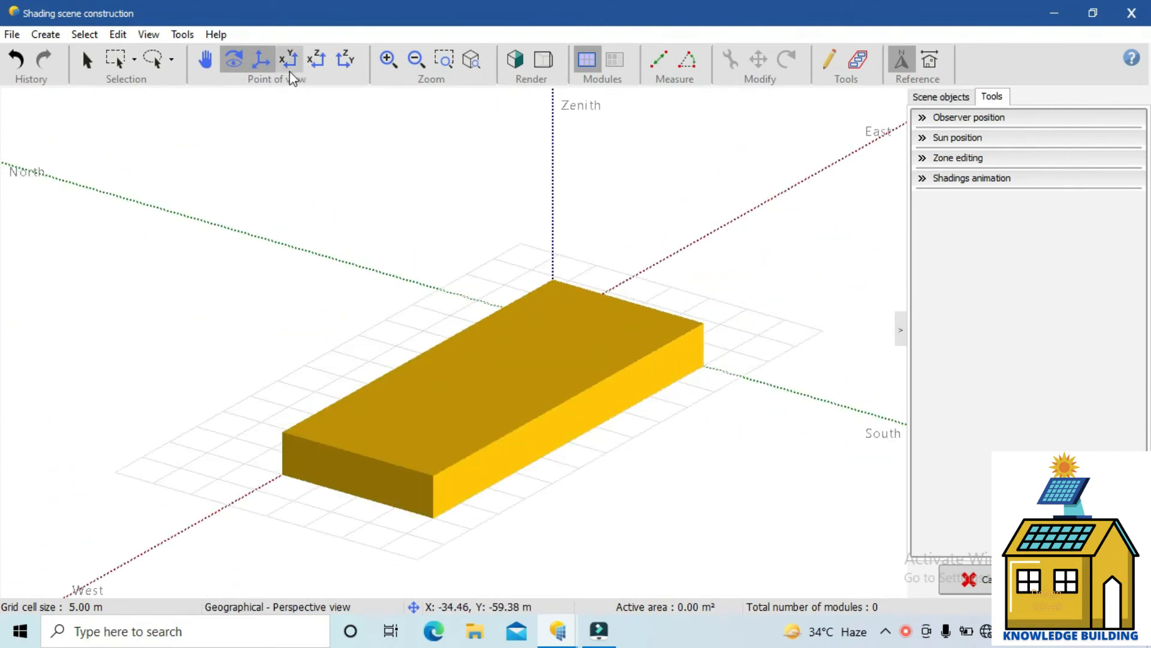
left_click(254, 69)
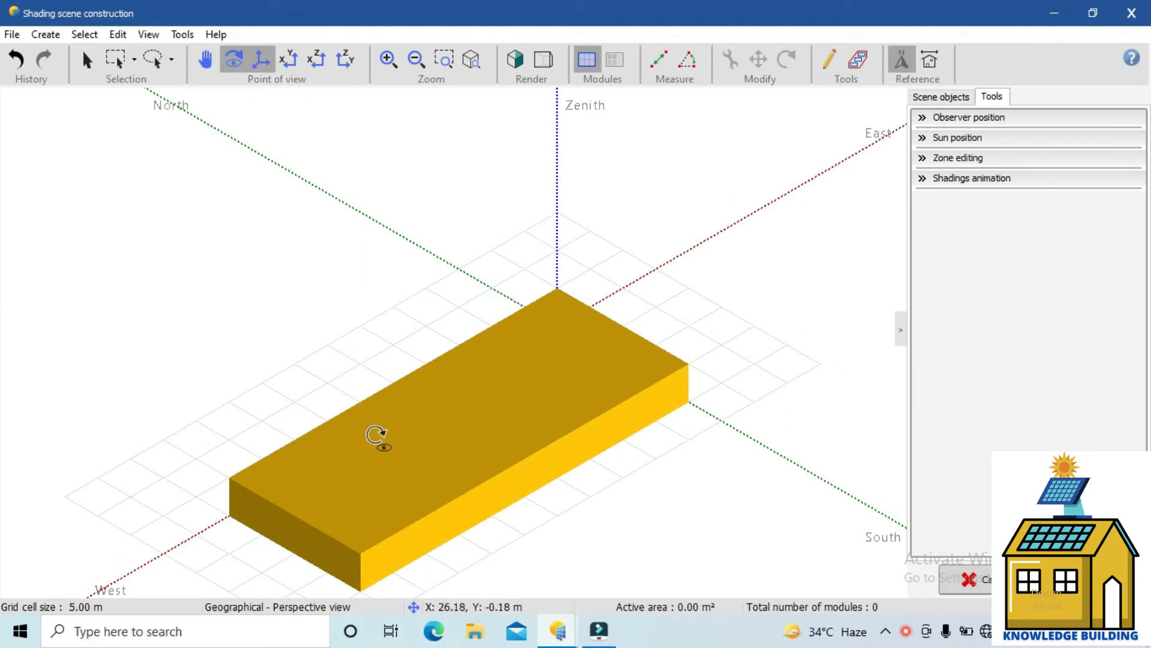
left_click(290, 60)
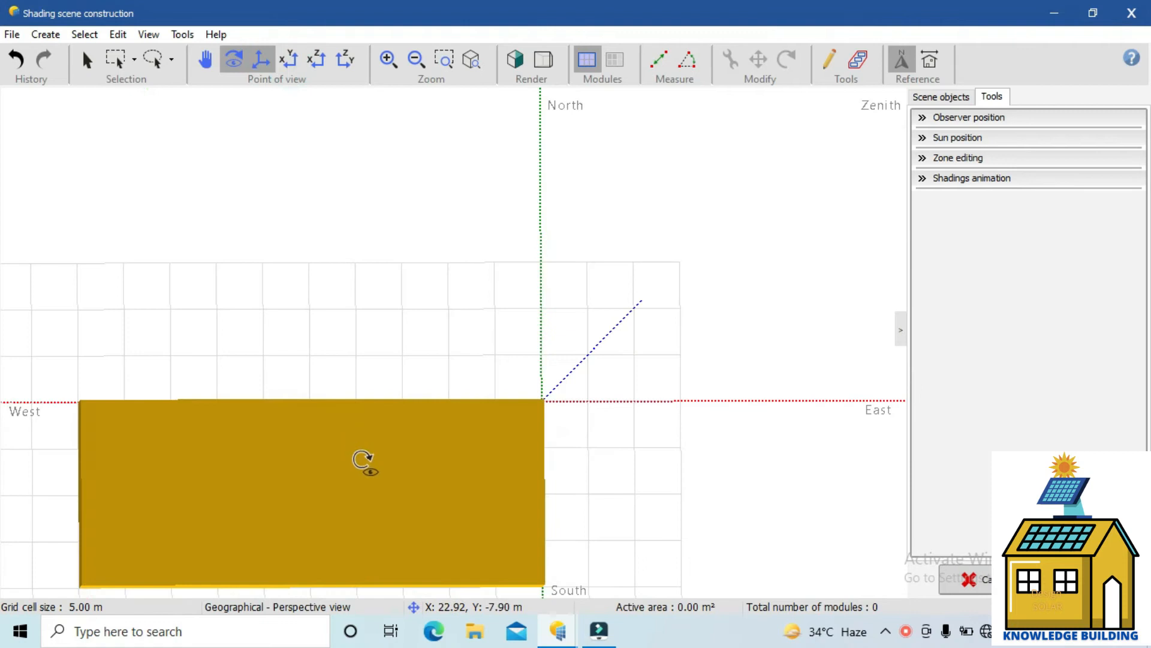
left_click_drag(433, 397, 429, 363)
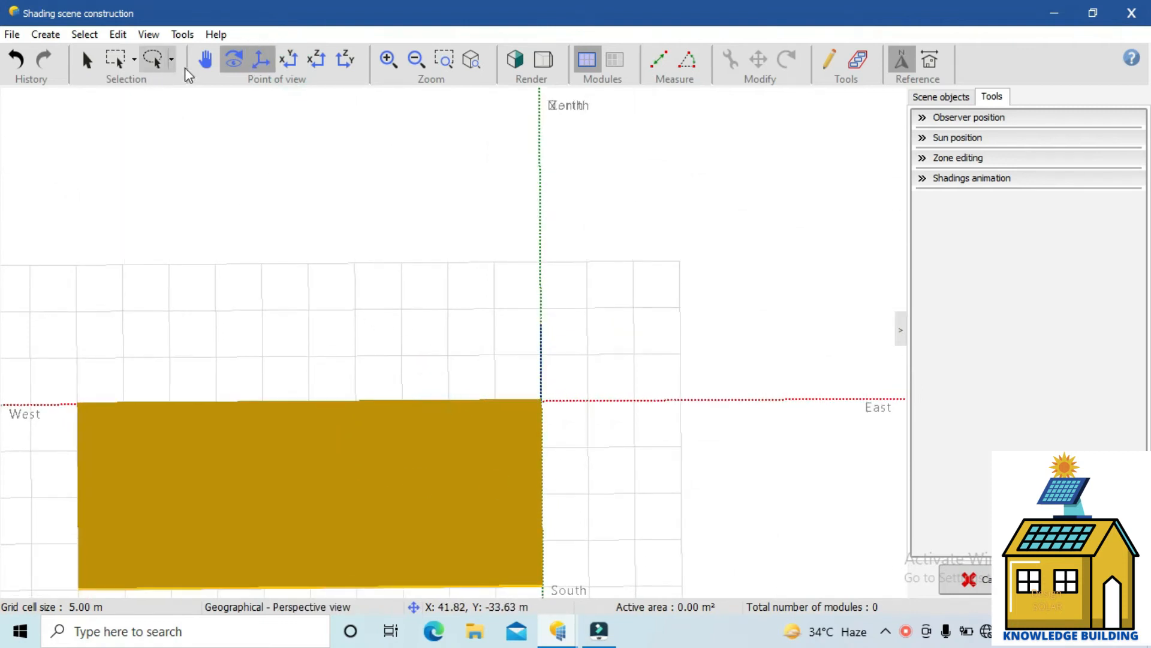
- Pan the scene to centre the box, check its top, front and left views, and return to perspective
left_click(206, 60)
left_click_drag(412, 446, 503, 336)
left_click_drag(509, 411, 476, 383)
left_click(289, 59)
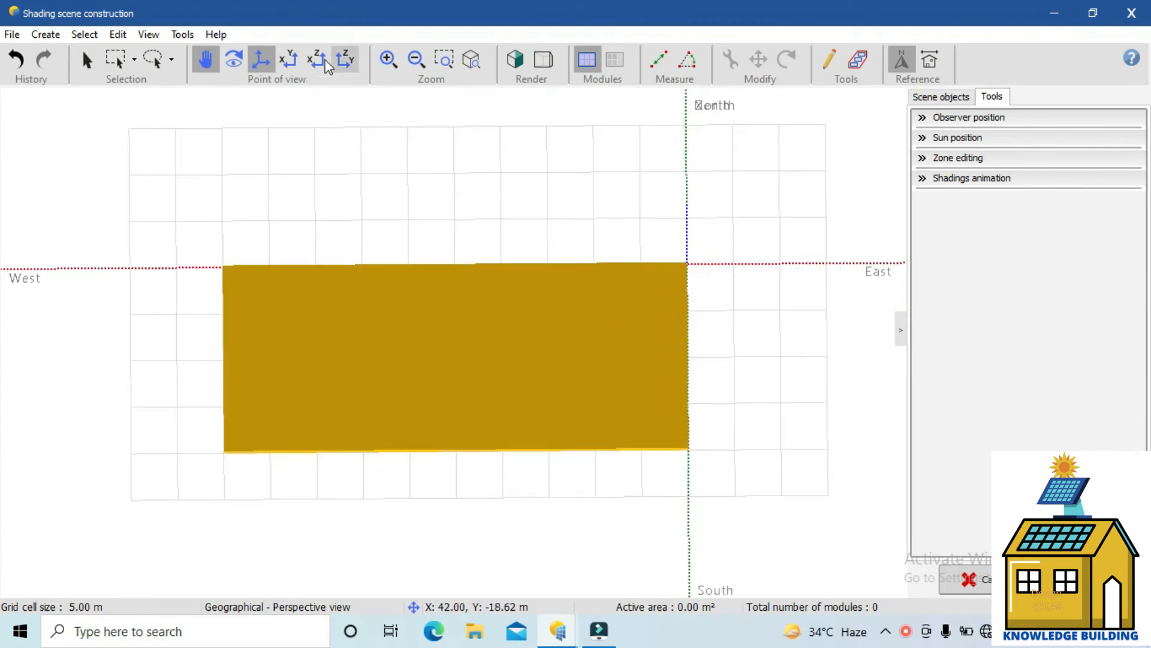
left_click(316, 58)
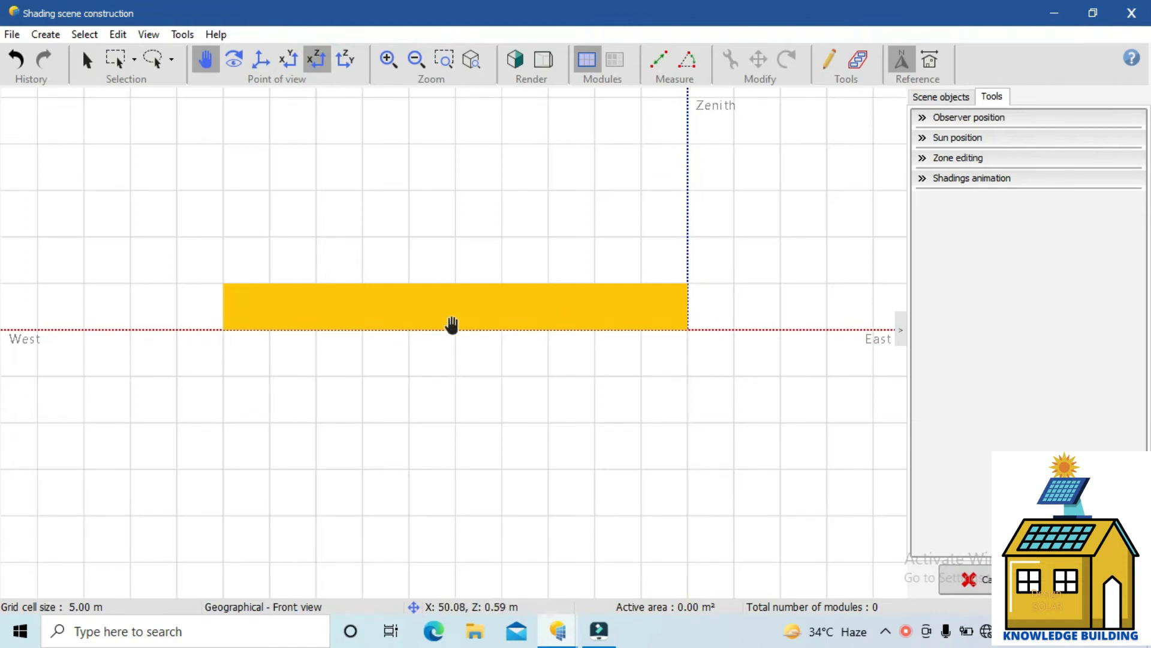
left_click(345, 60)
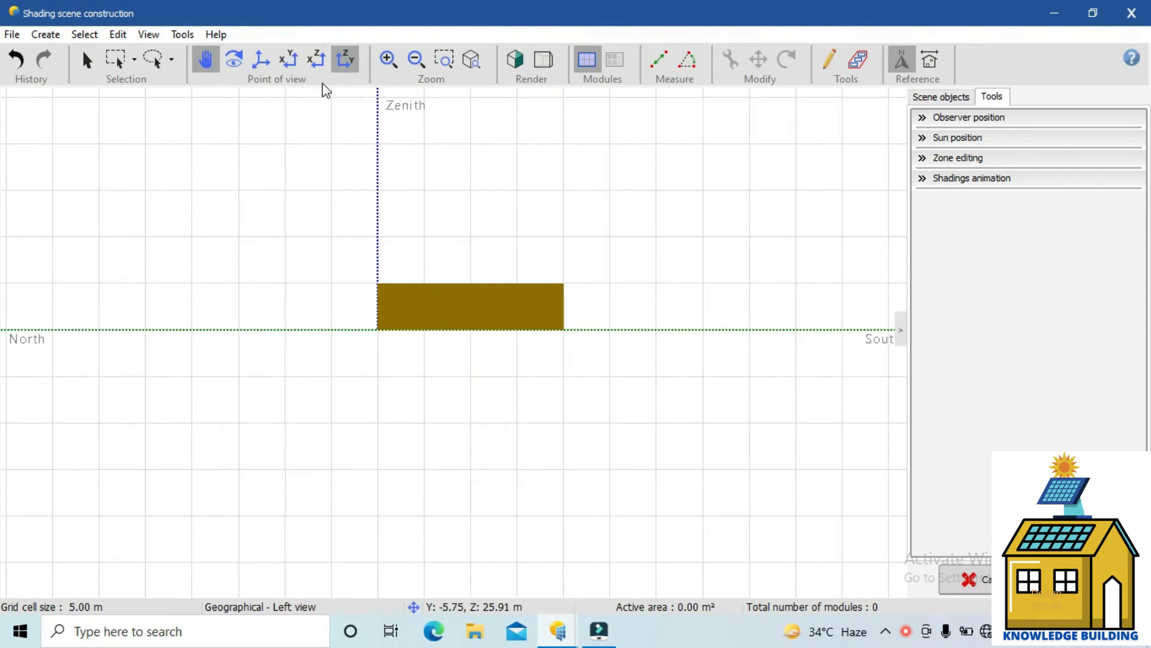
mouse_move(483, 336)
left_mouse_down()
mouse_move(496, 352)
mouse_move(473, 339)
left_mouse_up()
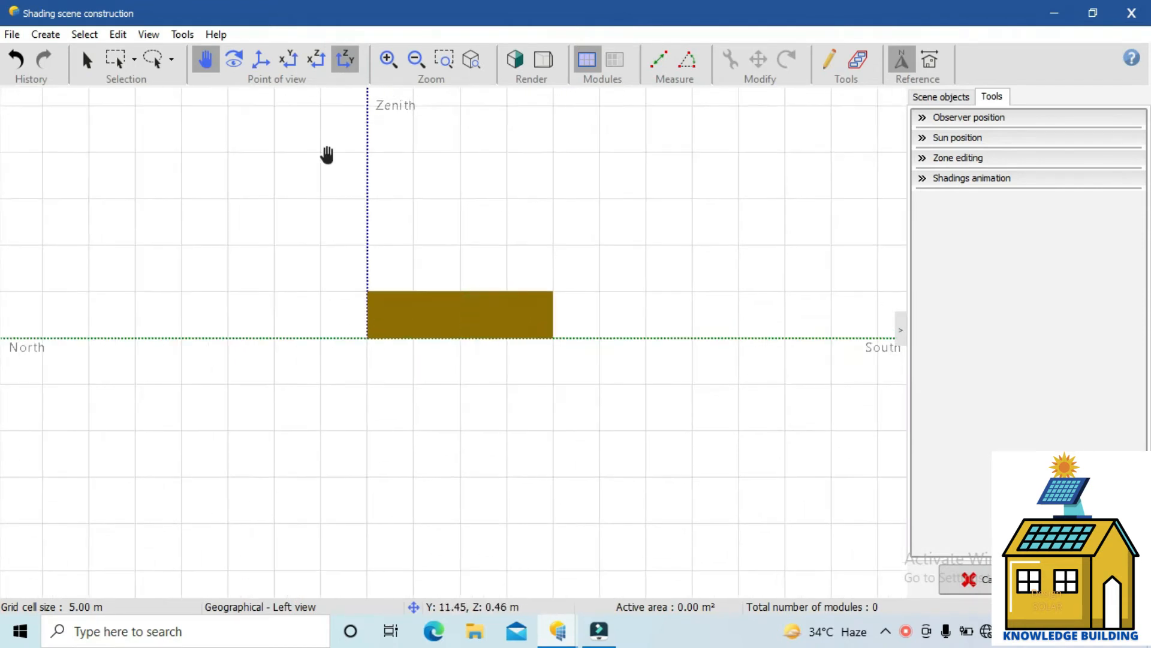
left_click(258, 60)
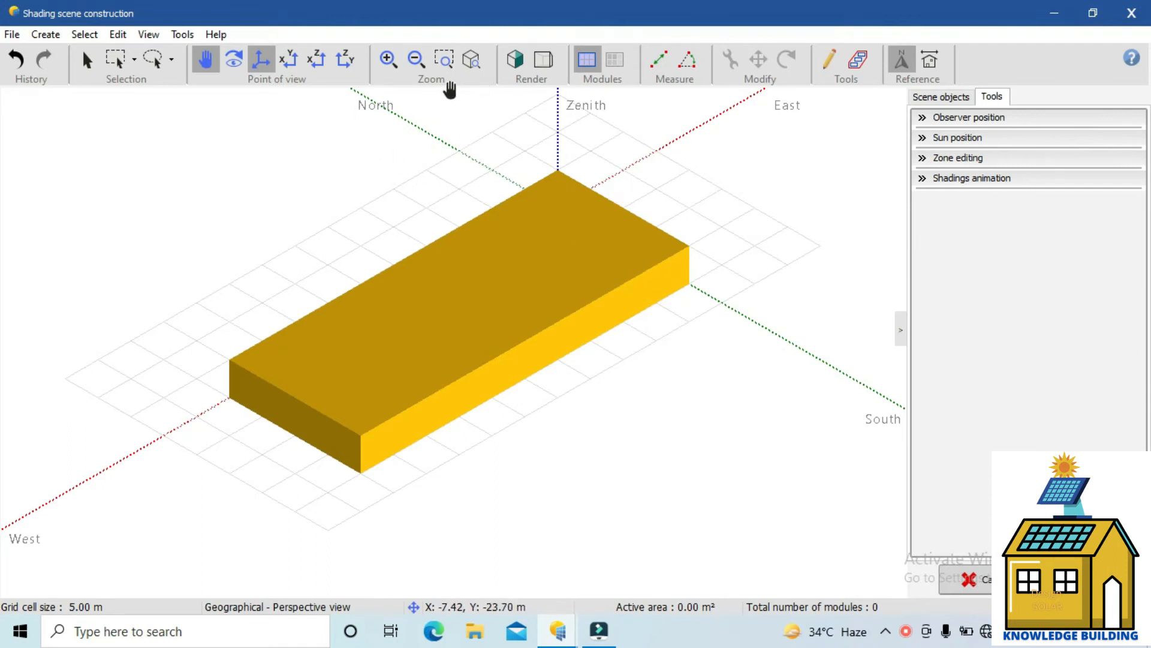
- Try out the zoom in, zoom out and area zoom tools on the box's corner, and bring the whole box back into view
left_click(389, 59)
left_click(426, 60)
left_click(444, 60)
left_click_drag(509, 157, 645, 252)
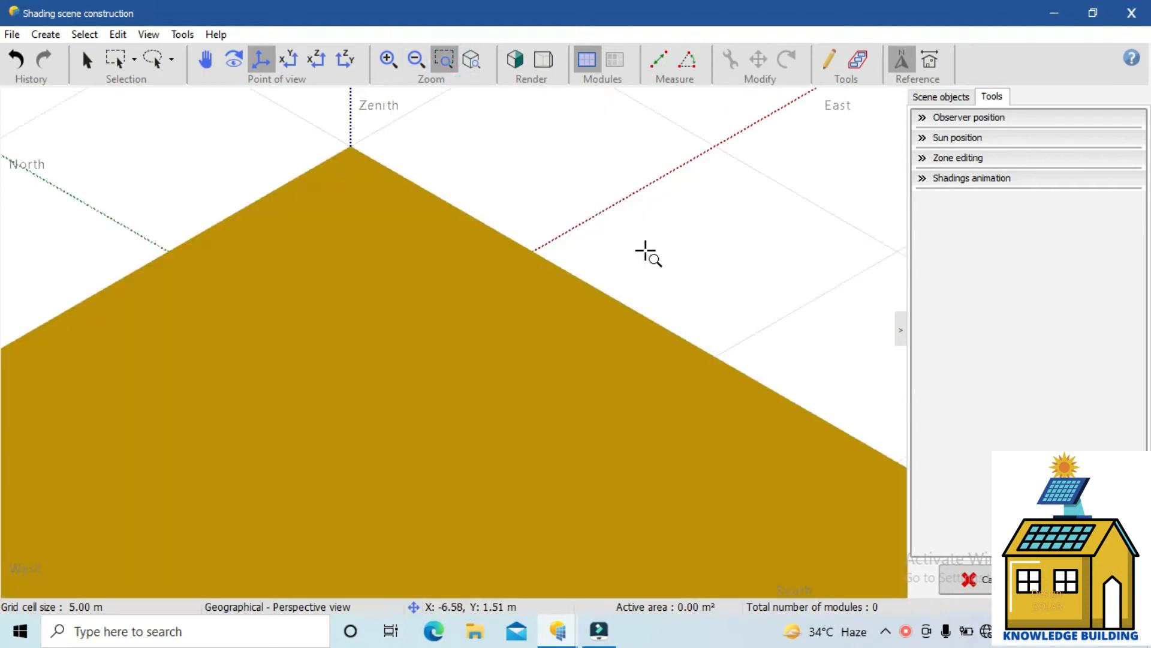
scroll(464, 223, "down", 10)
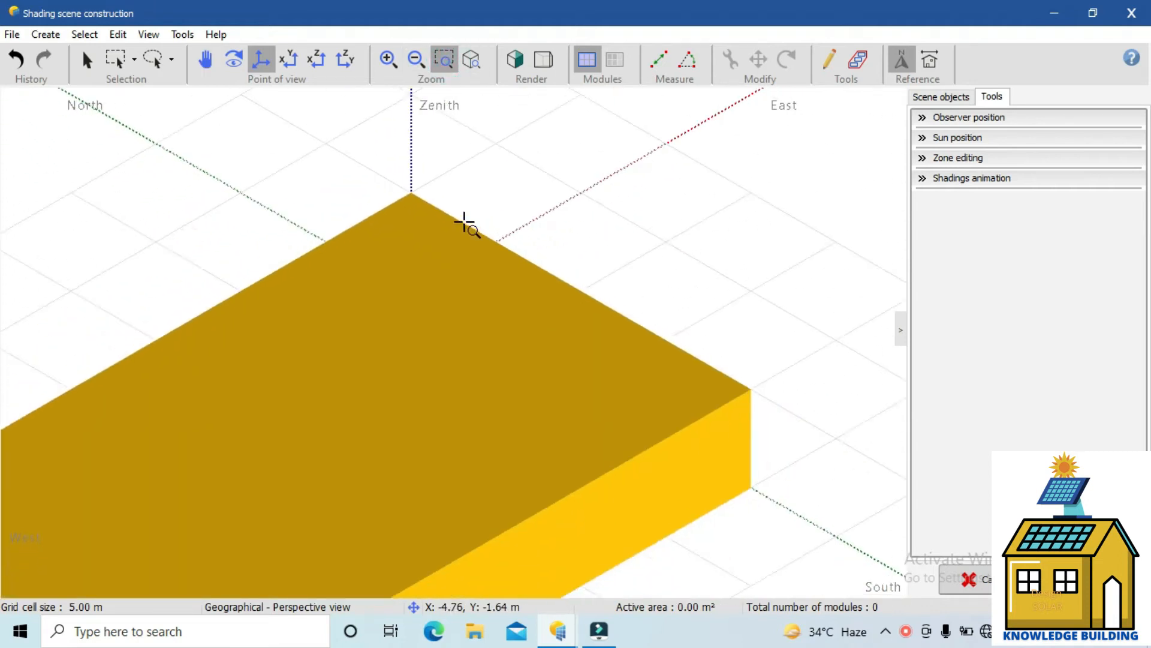
left_click_drag(419, 196, 594, 304)
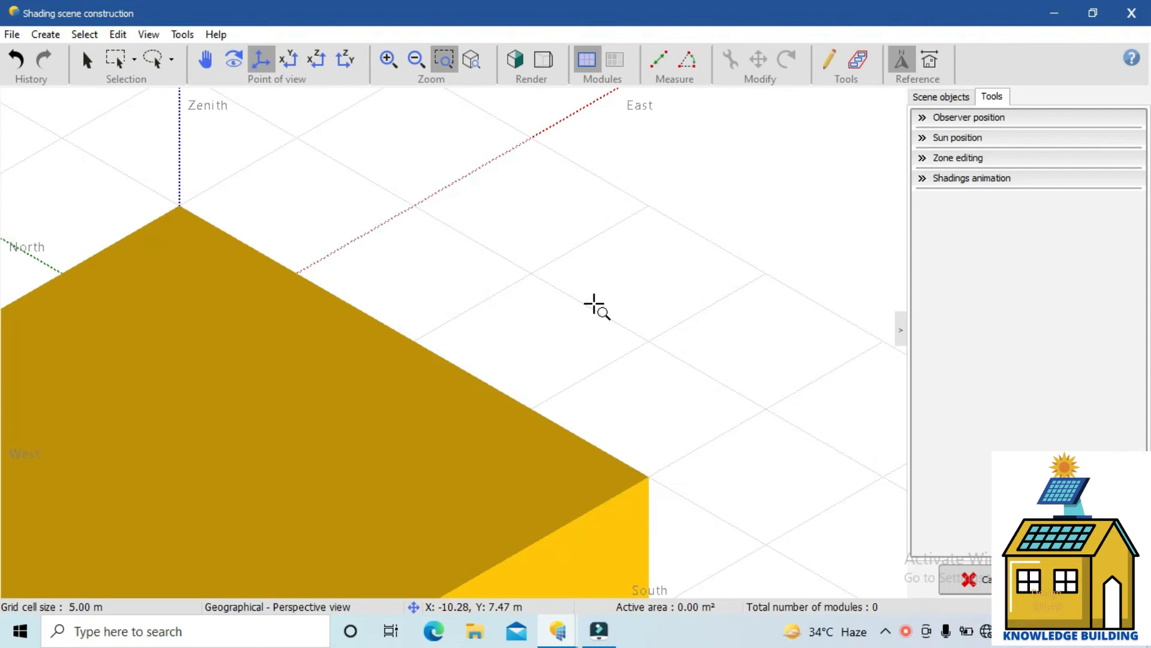
scroll(226, 254, "down", 5)
scroll(226, 254, "down", 4)
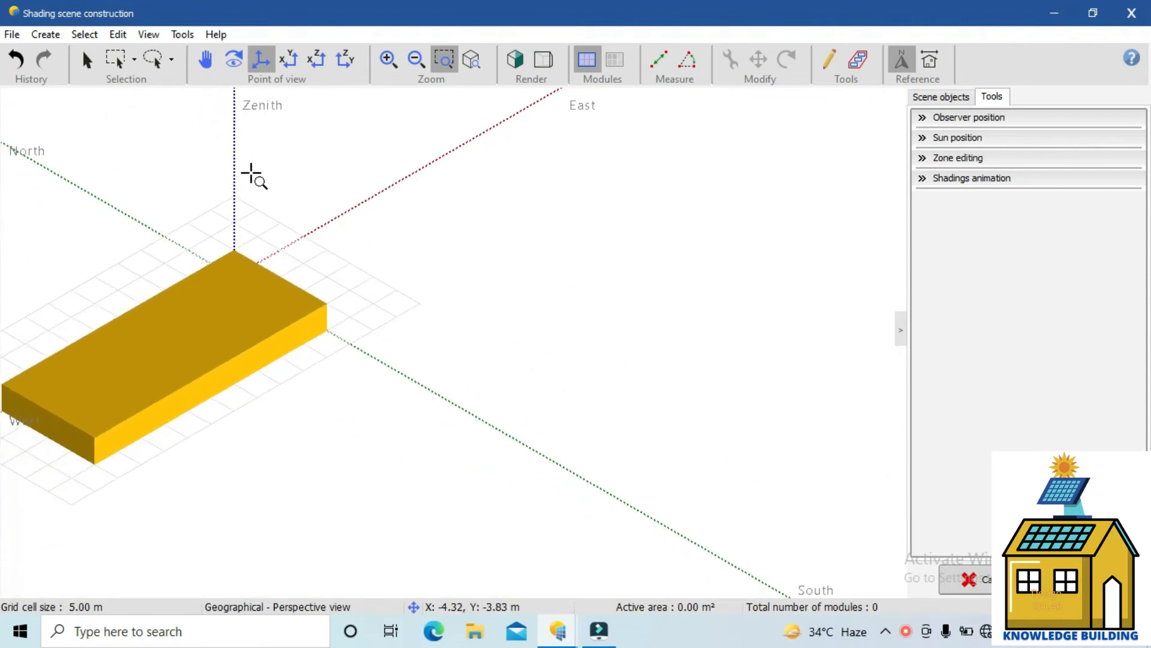
left_click(201, 65)
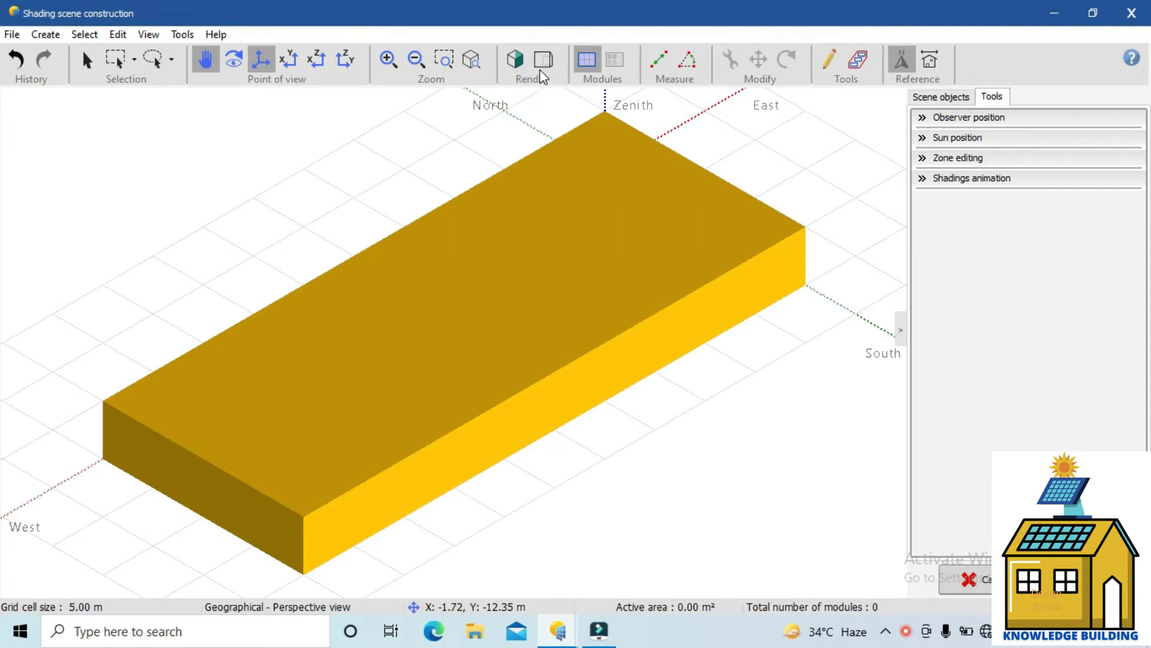
- Compare the box's solid and wireframe renderings, leave it in wireframe with perspective projection, and try the module display option
left_click(508, 66)
left_click(508, 66)
left_click(508, 66)
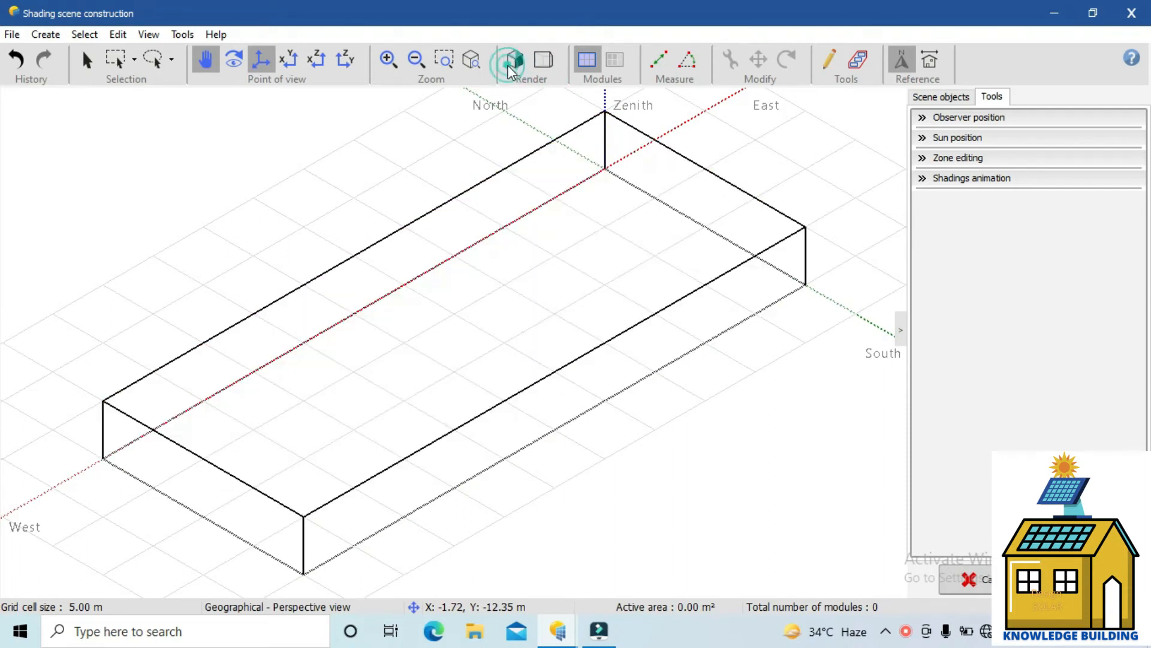
left_click(508, 66)
left_click(511, 62)
left_click(511, 62)
left_click(511, 62)
left_click(541, 67)
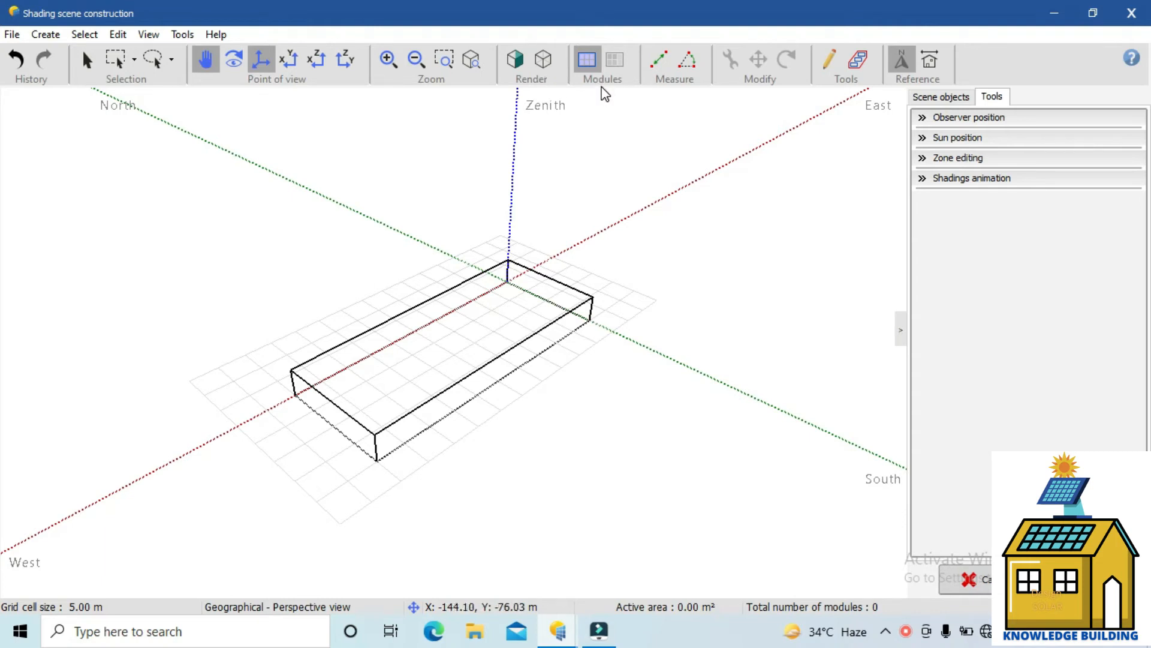
left_click(586, 58)
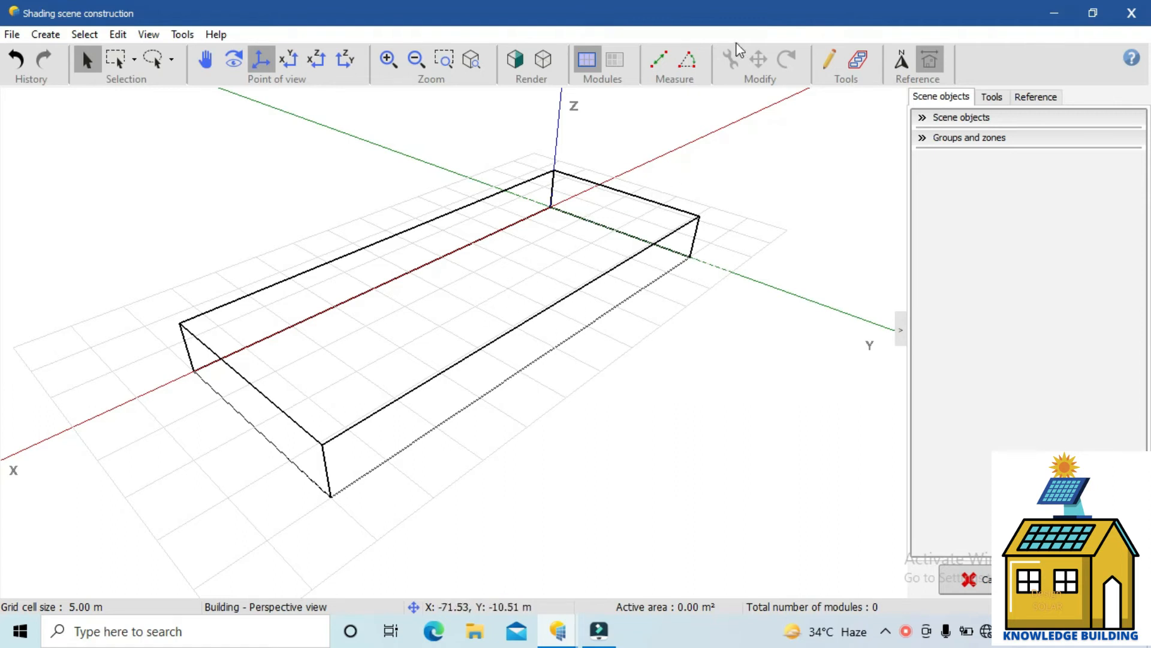
- Measure a distance from the box's corner on the X axis side in the top view, with solid rendering on
left_click(663, 70)
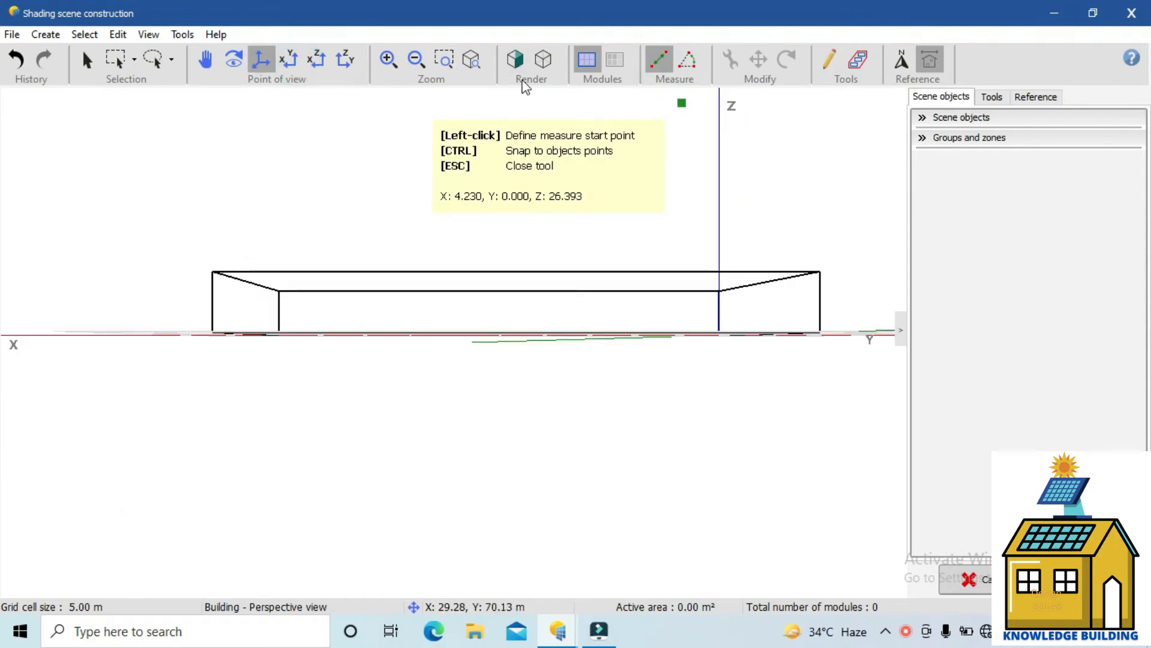
left_click(514, 60)
left_click(325, 61)
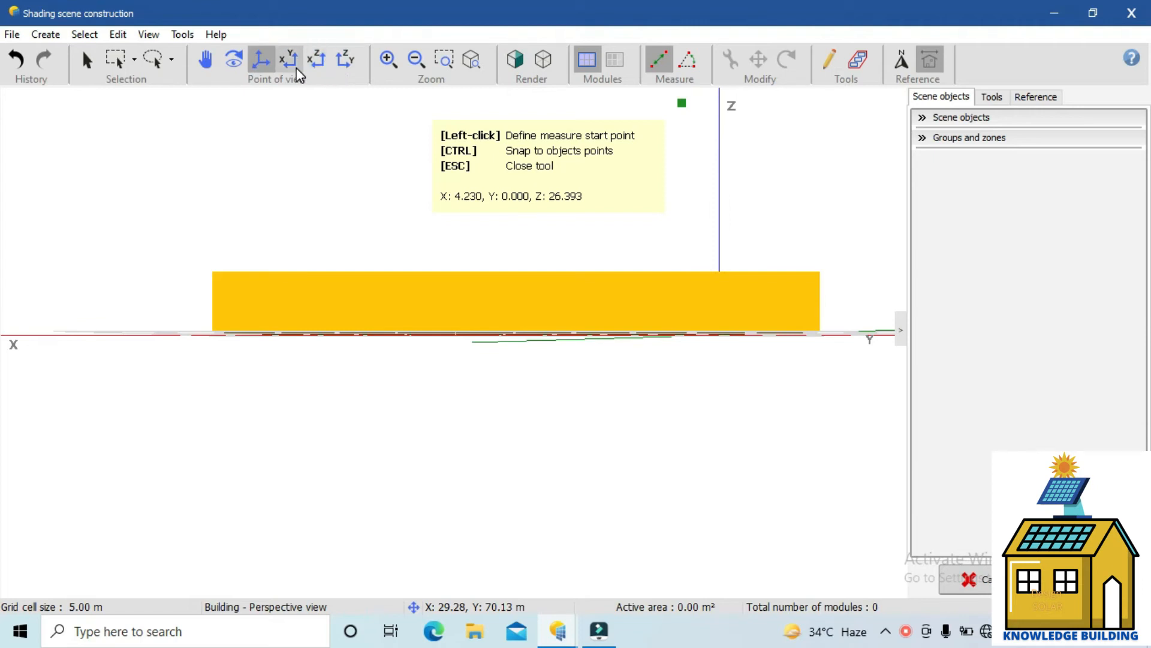
left_click(296, 67)
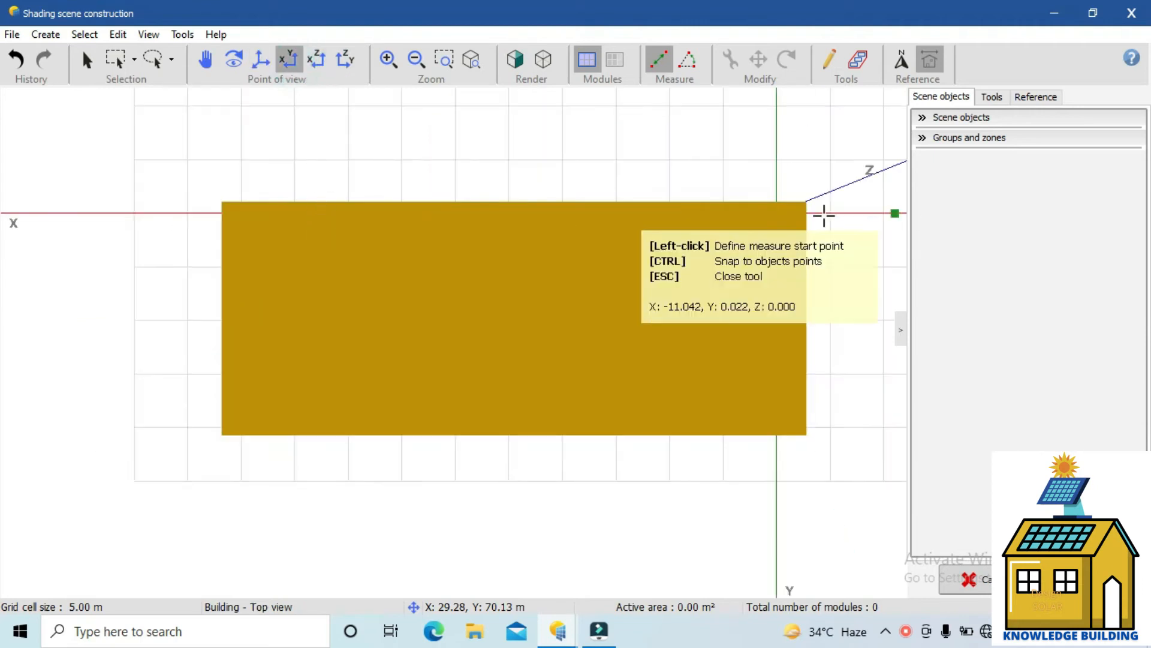
left_click(224, 206)
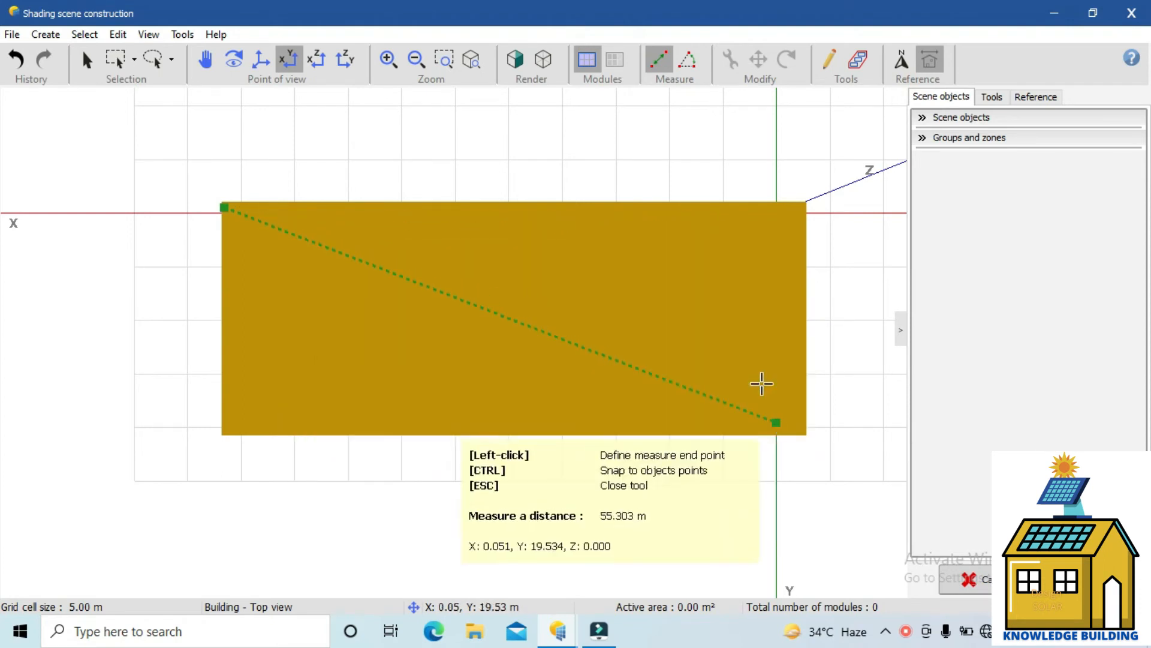
left_click(612, 160)
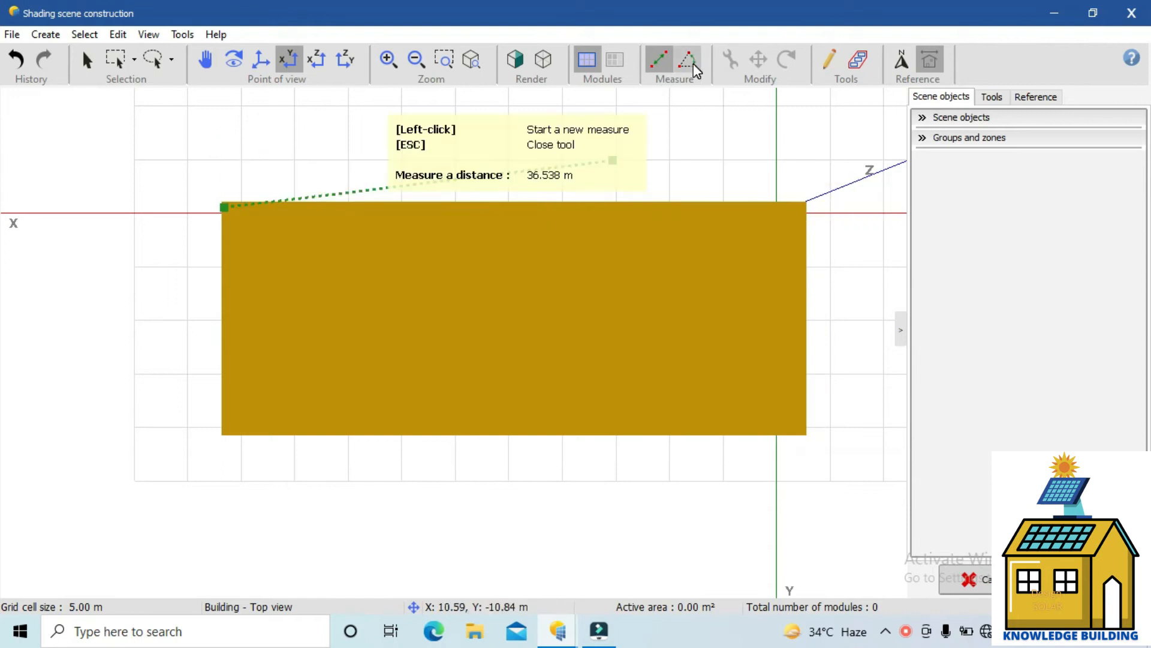
- Measure an angle with its summit on the box in the top view, and return to object selection
left_click(692, 63)
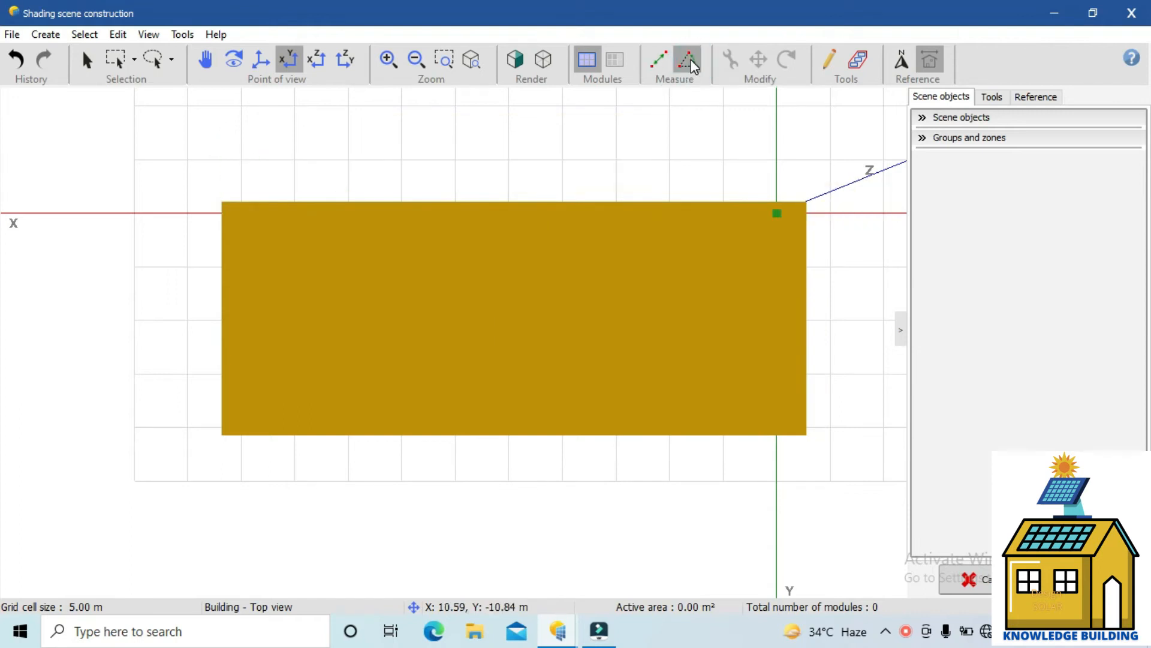
left_click(551, 219)
left_click(491, 308)
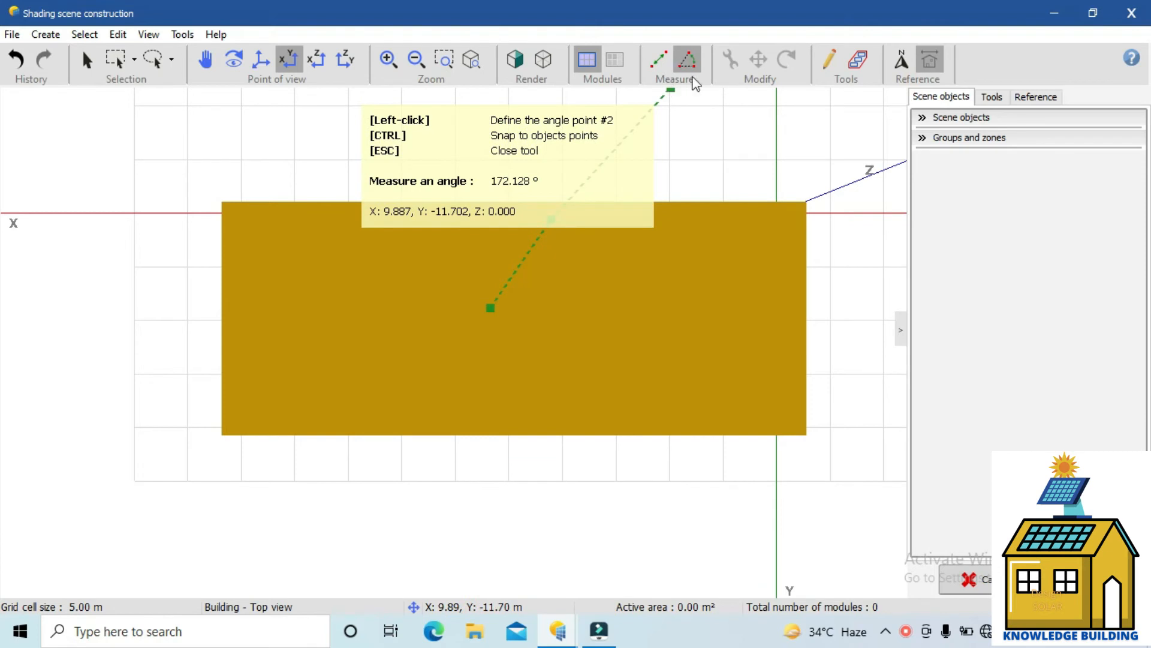
left_click(712, 129)
left_click(570, 137)
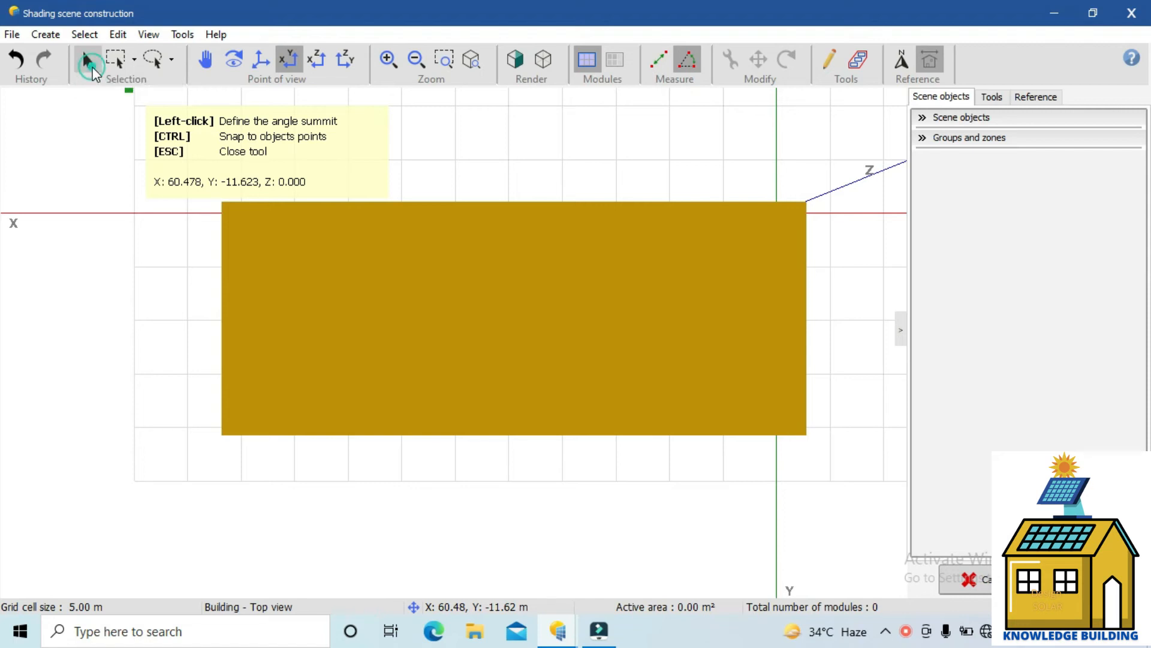
left_click(88, 62)
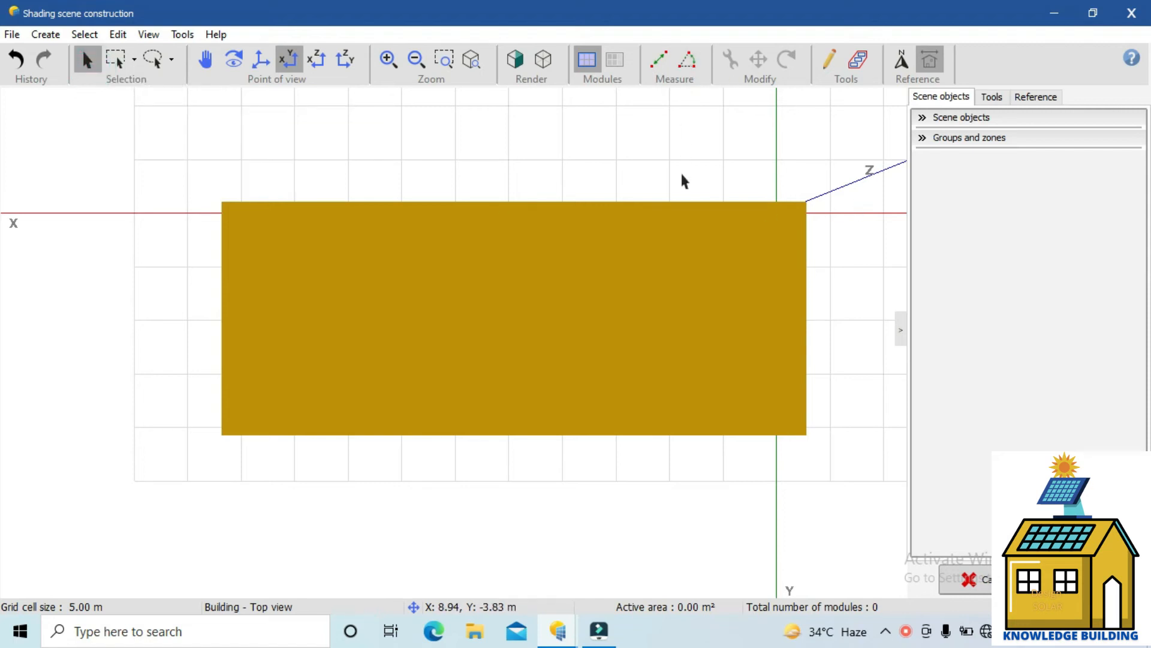
- Return to the perspective view and set the box's width (DX) to 40 m
left_click(260, 59)
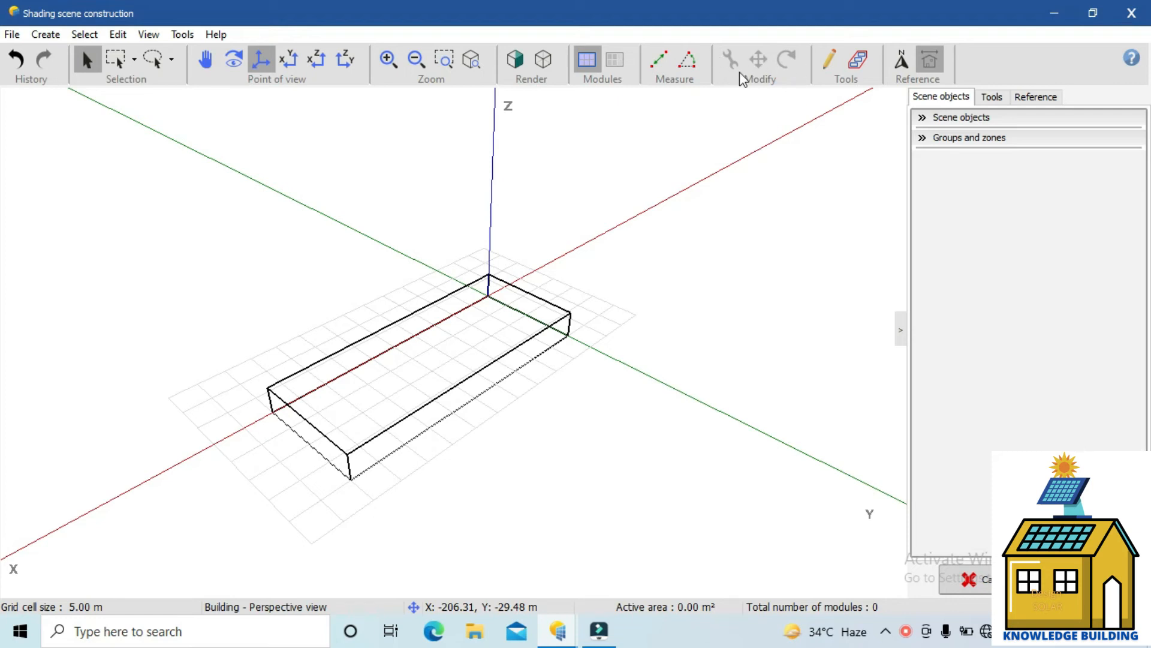
left_click(771, 53)
left_click(788, 51)
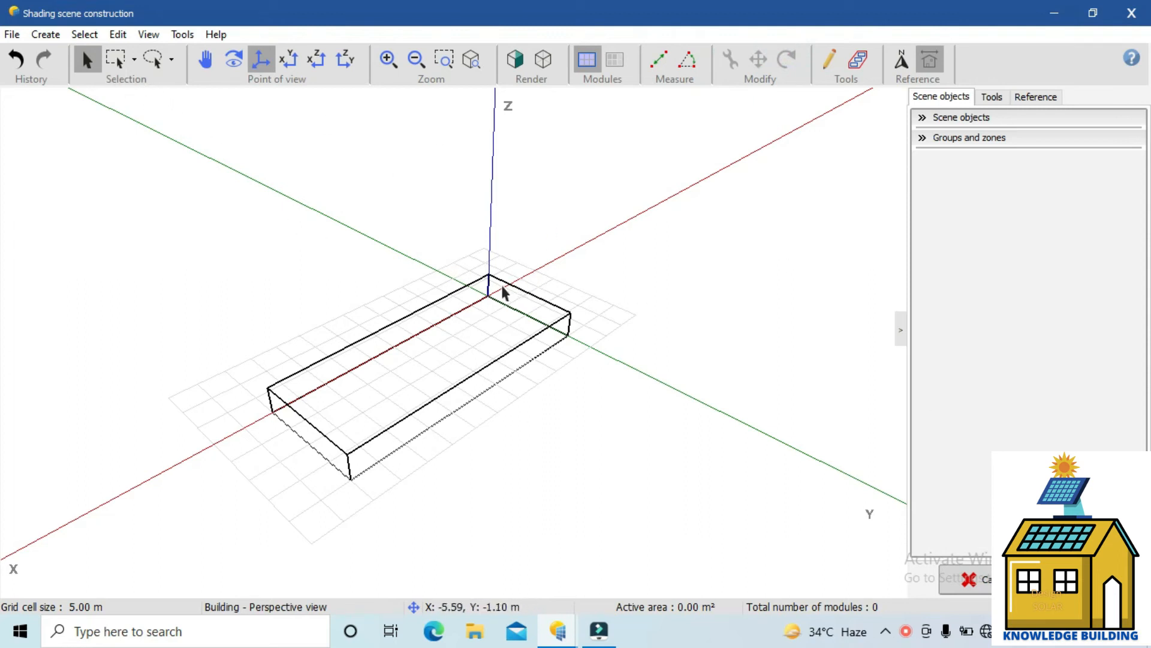
scroll(488, 300, "up", 5)
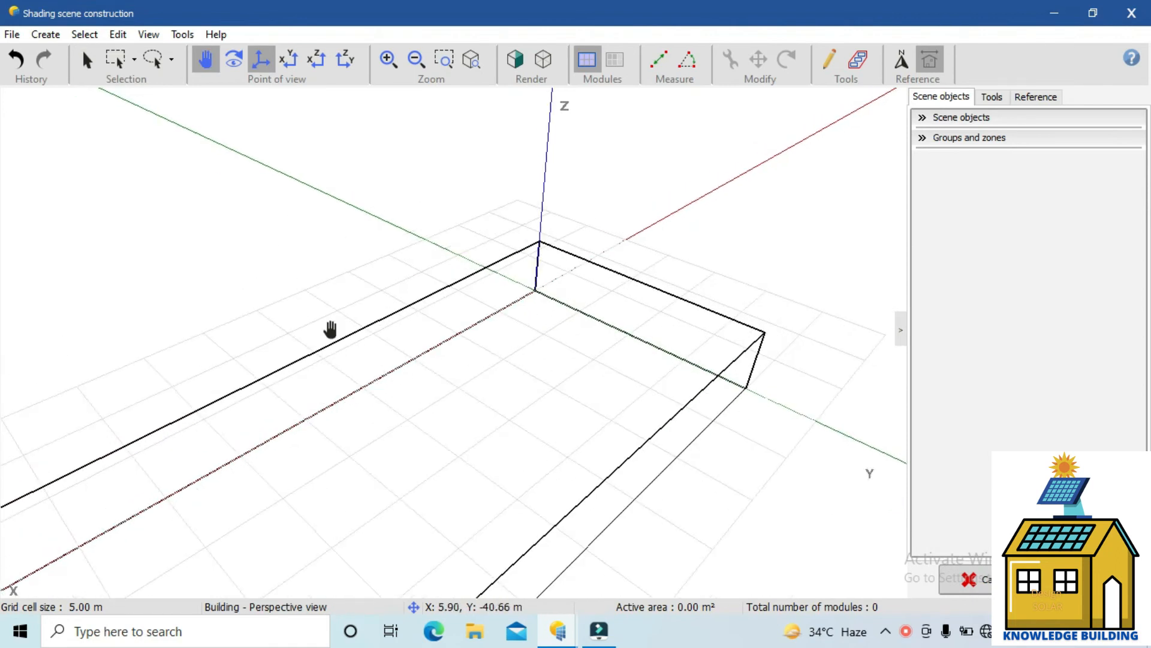
left_click(86, 60)
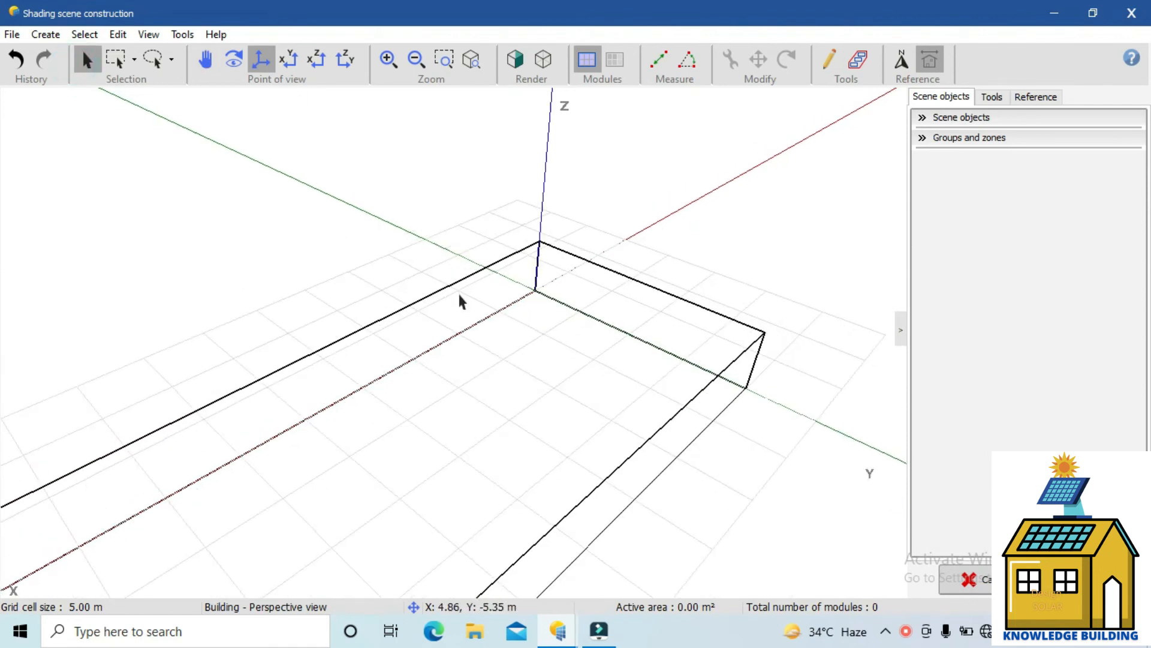
left_click(568, 256)
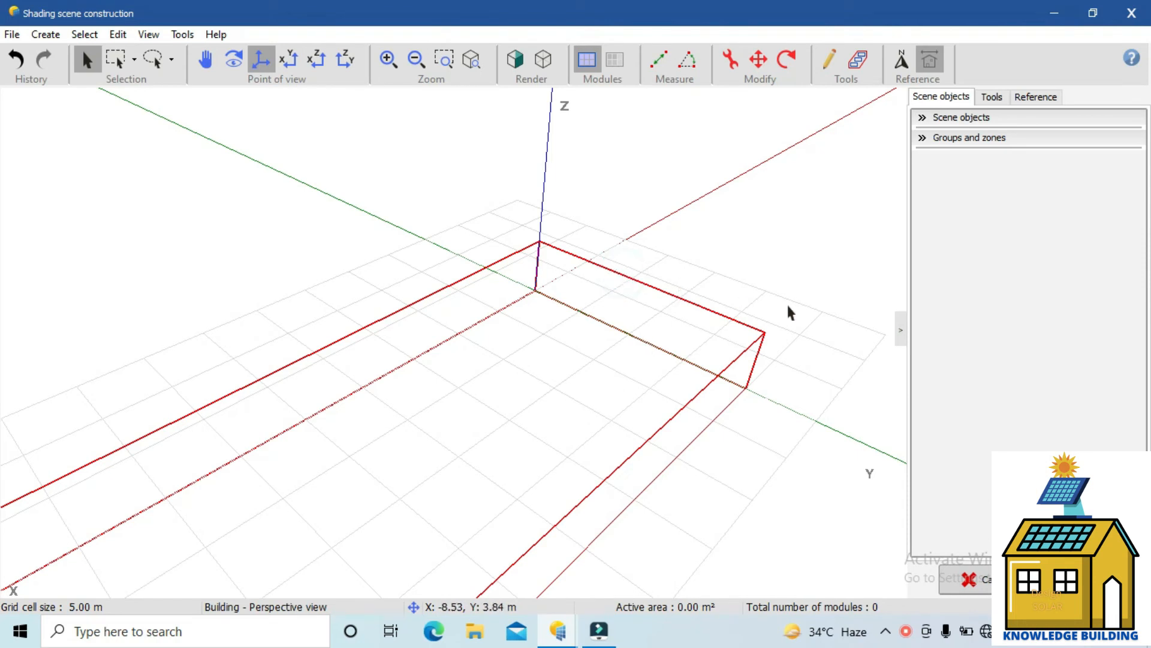
double_click(624, 274)
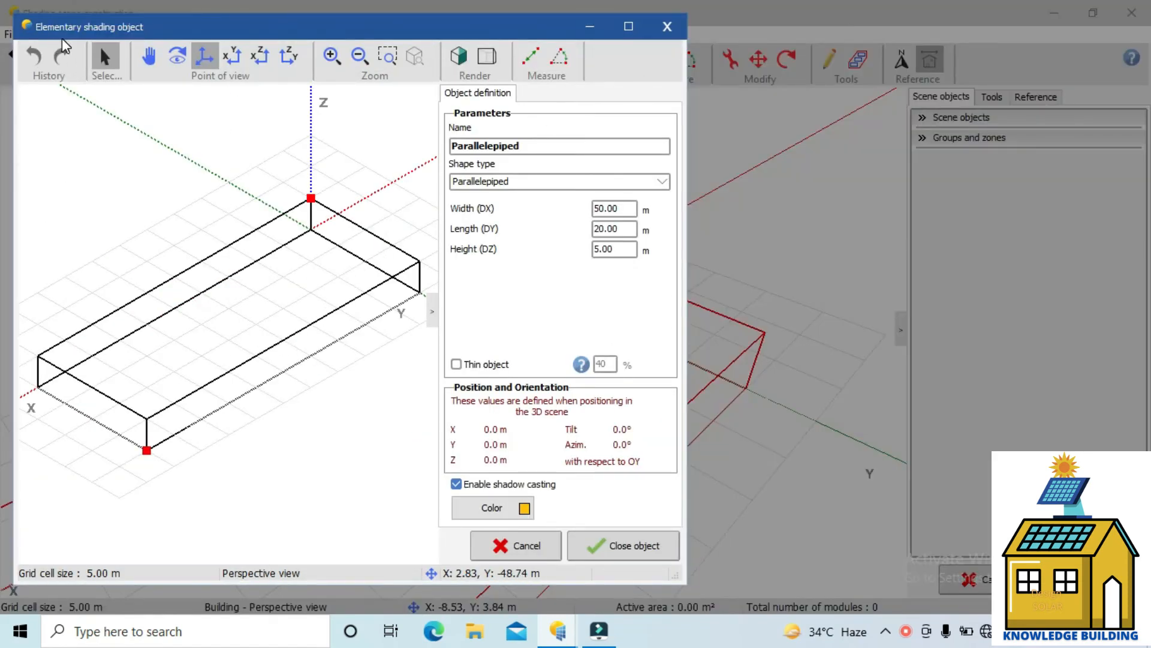
left_click_drag(226, 37, 227, 27)
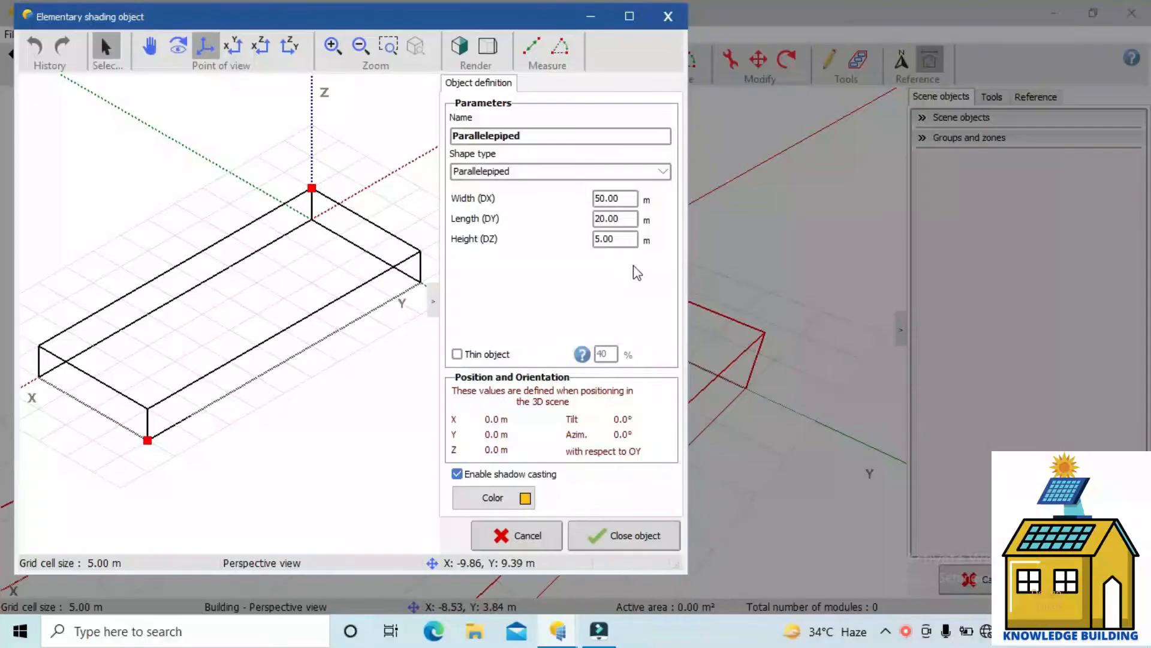
double_click(622, 202)
type("40")
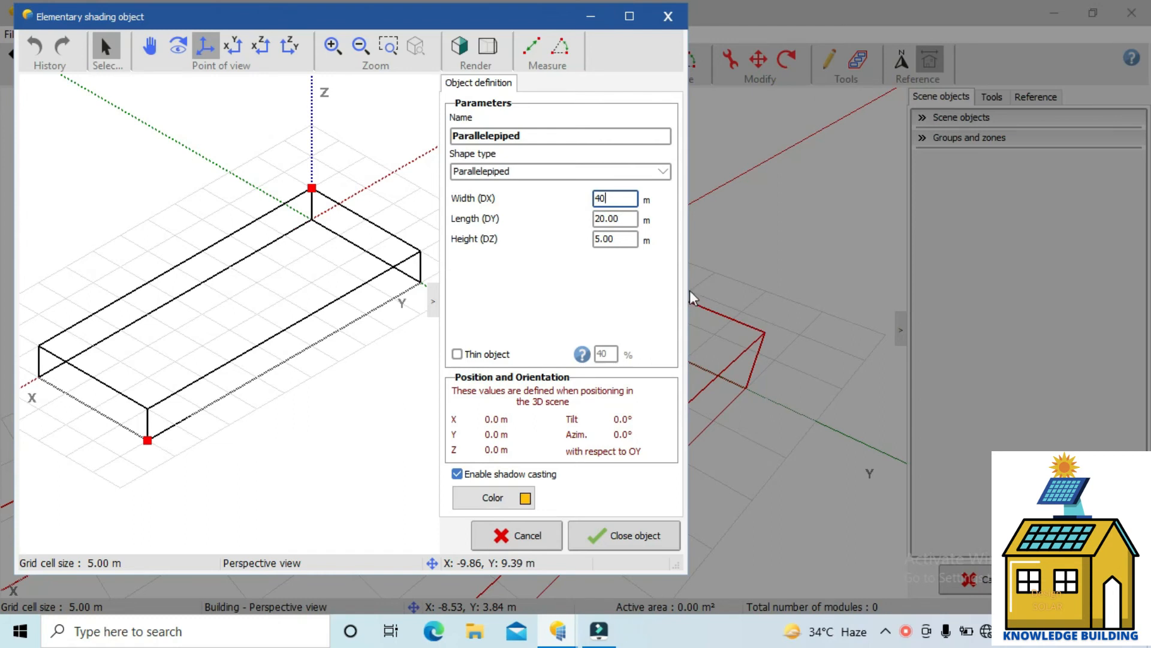
key("Return")
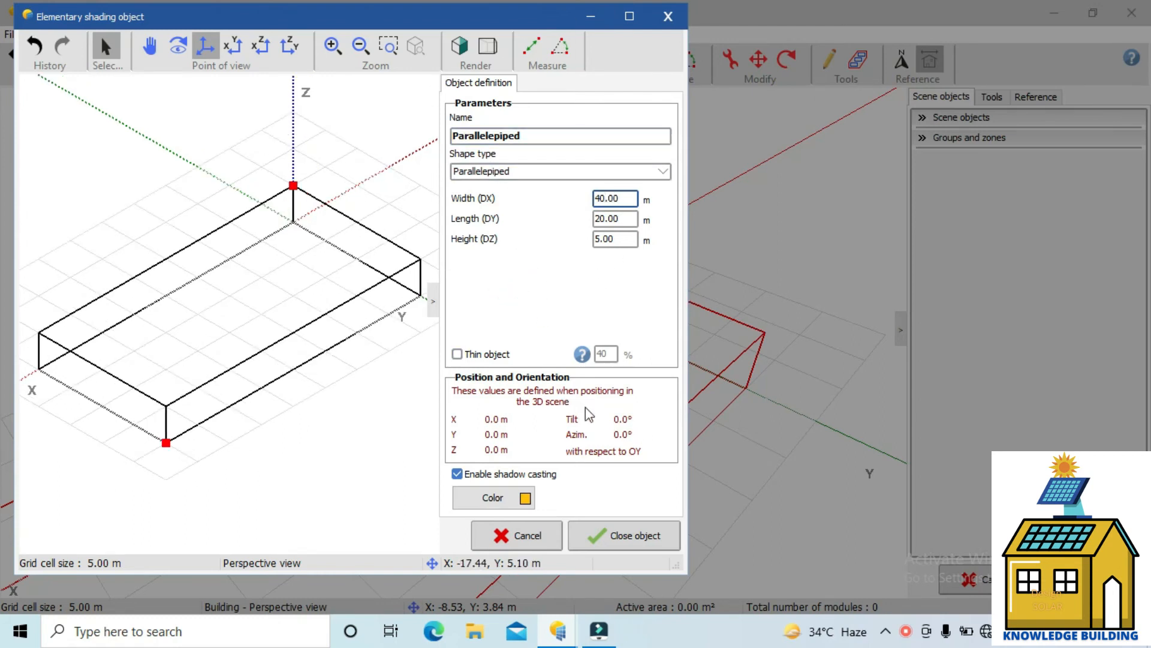
- Change the box's color to the black custom color, close the object definition and deselect the box
left_click(508, 505)
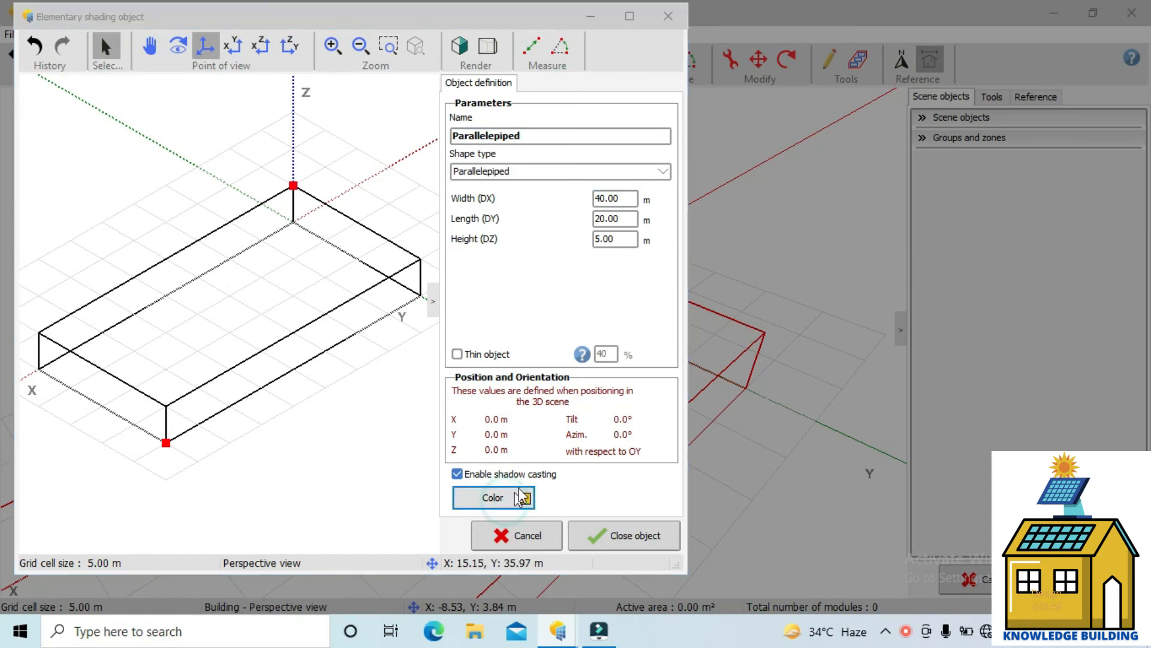
left_click(485, 317)
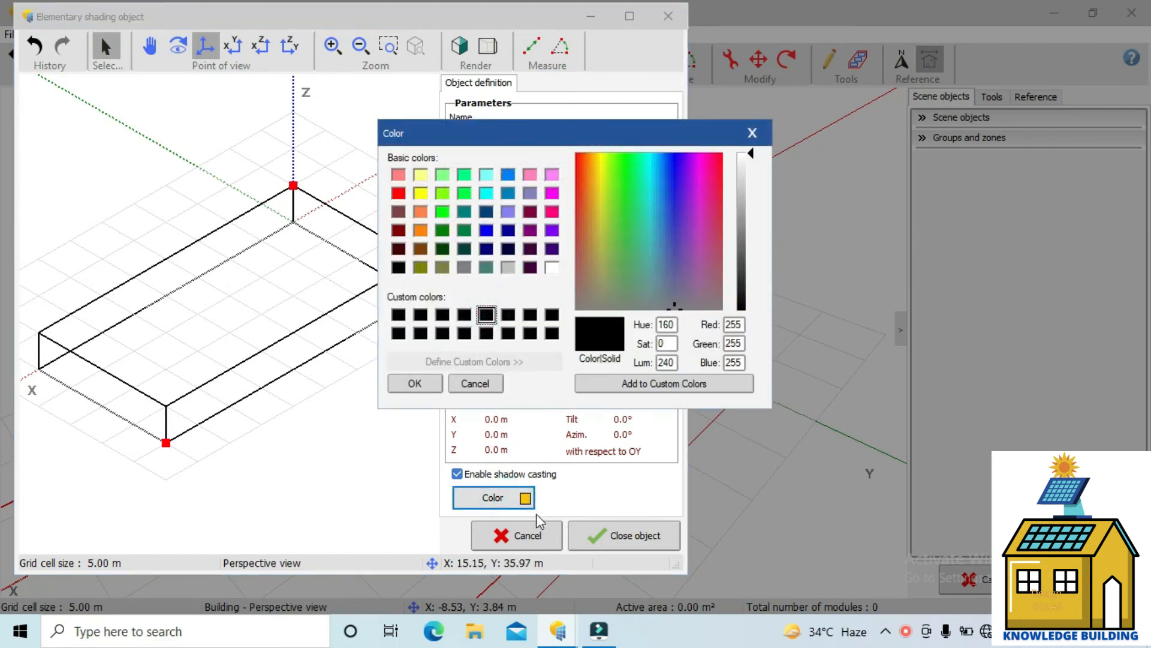
left_click(473, 383)
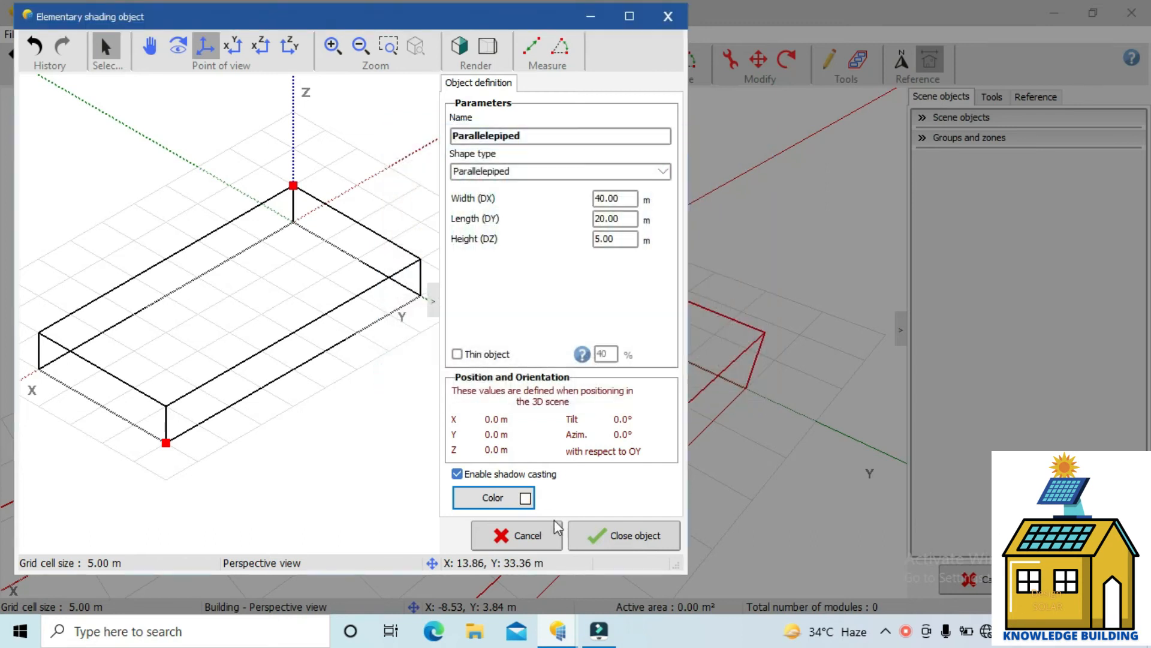
left_click(613, 542)
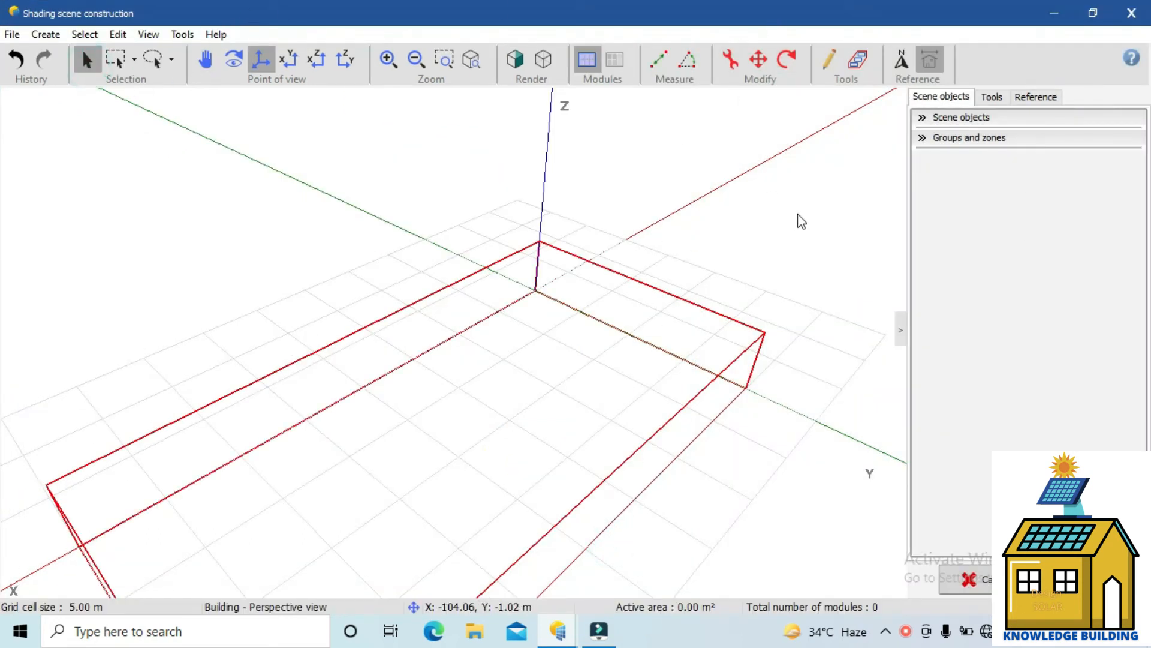
left_click(705, 180)
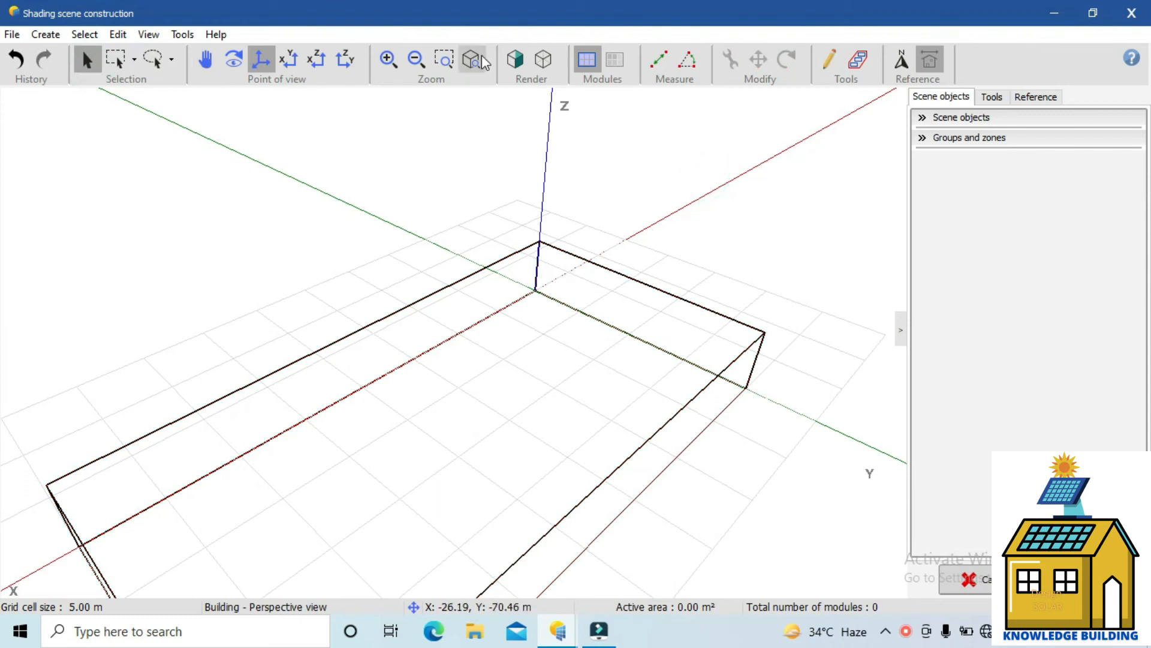
- Examine the recolored box in realistic rendering, and compare it with technical rendering in perspective and orthogonal projection
left_click(514, 63)
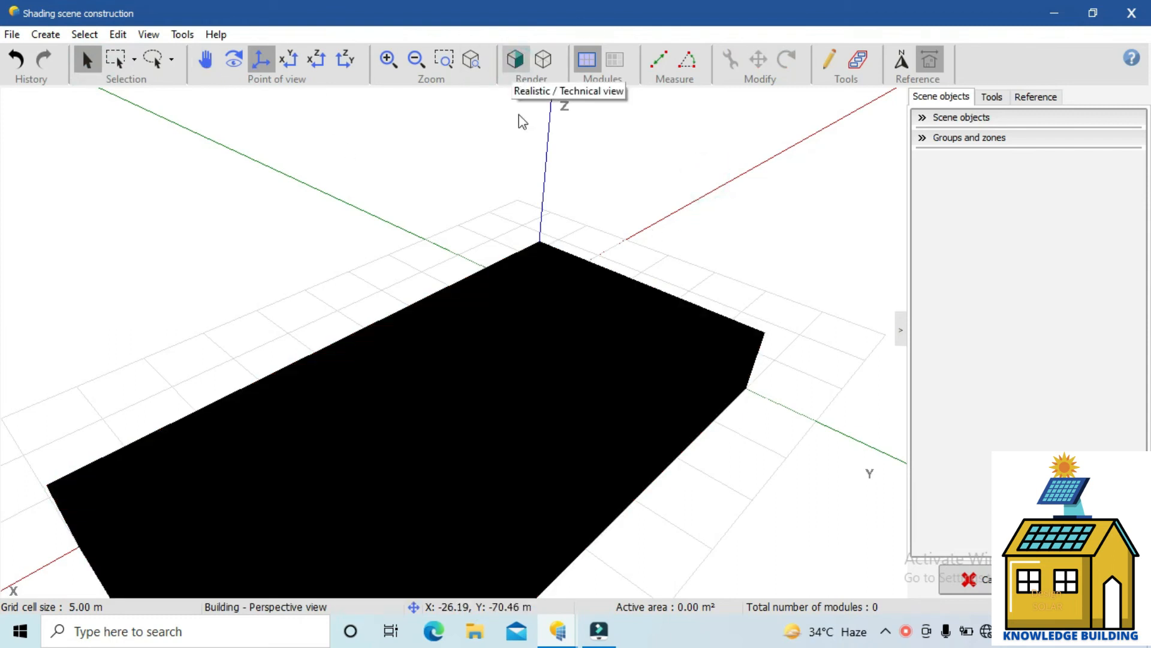
scroll(560, 182, "down", 5)
scroll(572, 210, "up", 2)
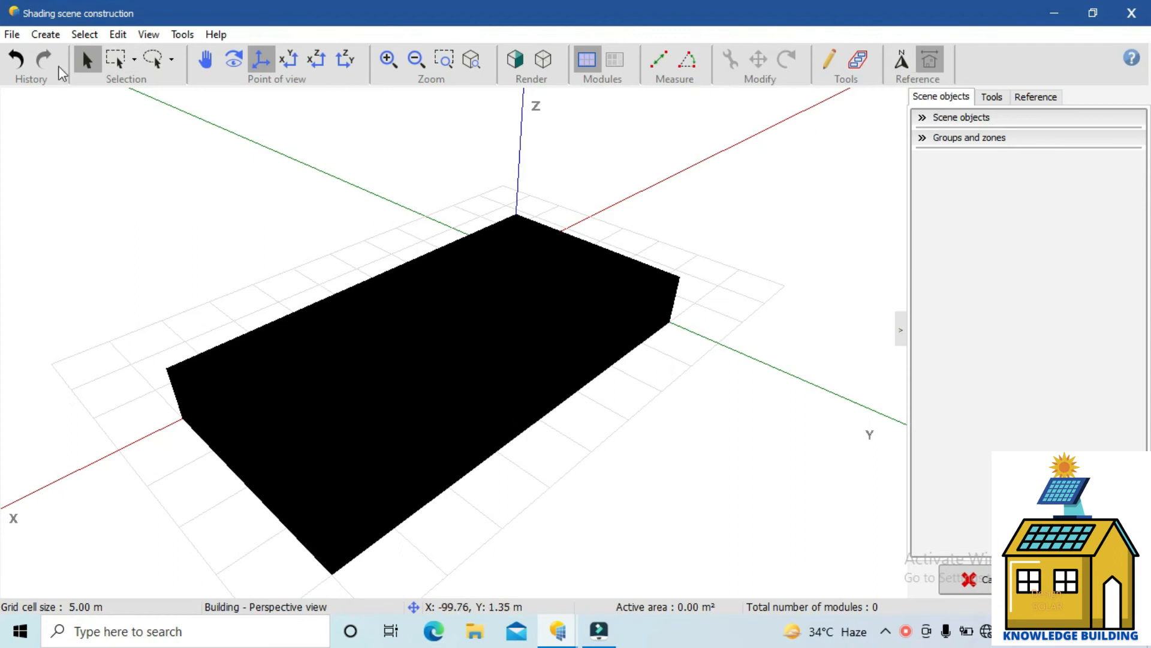
left_click(548, 63)
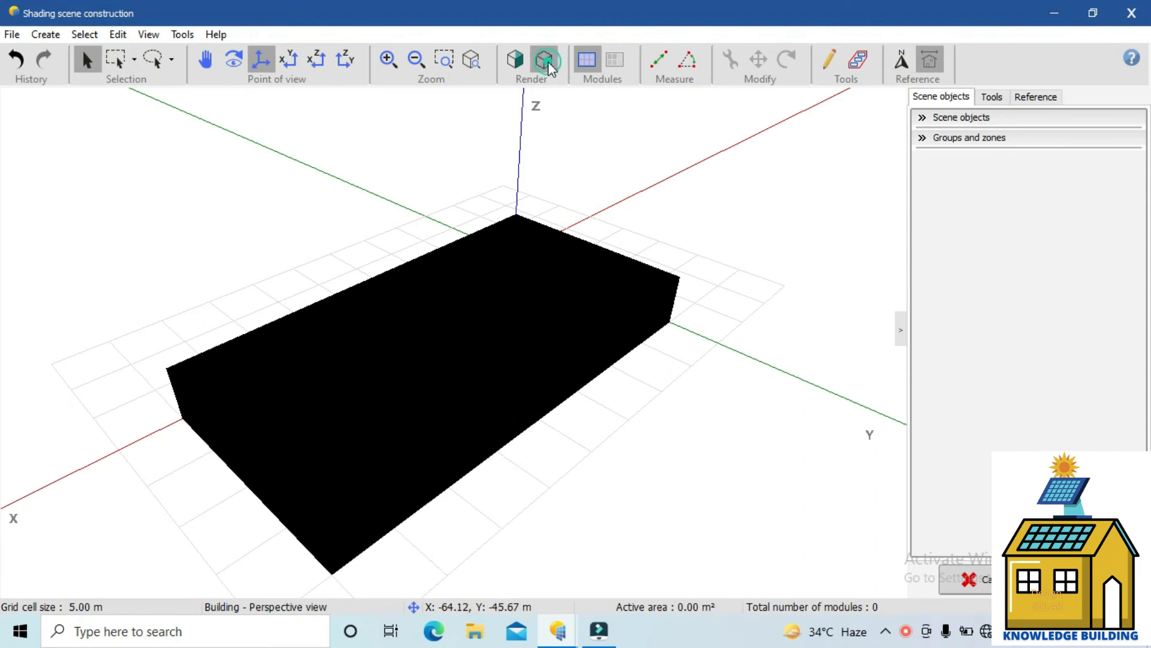
left_click(515, 58)
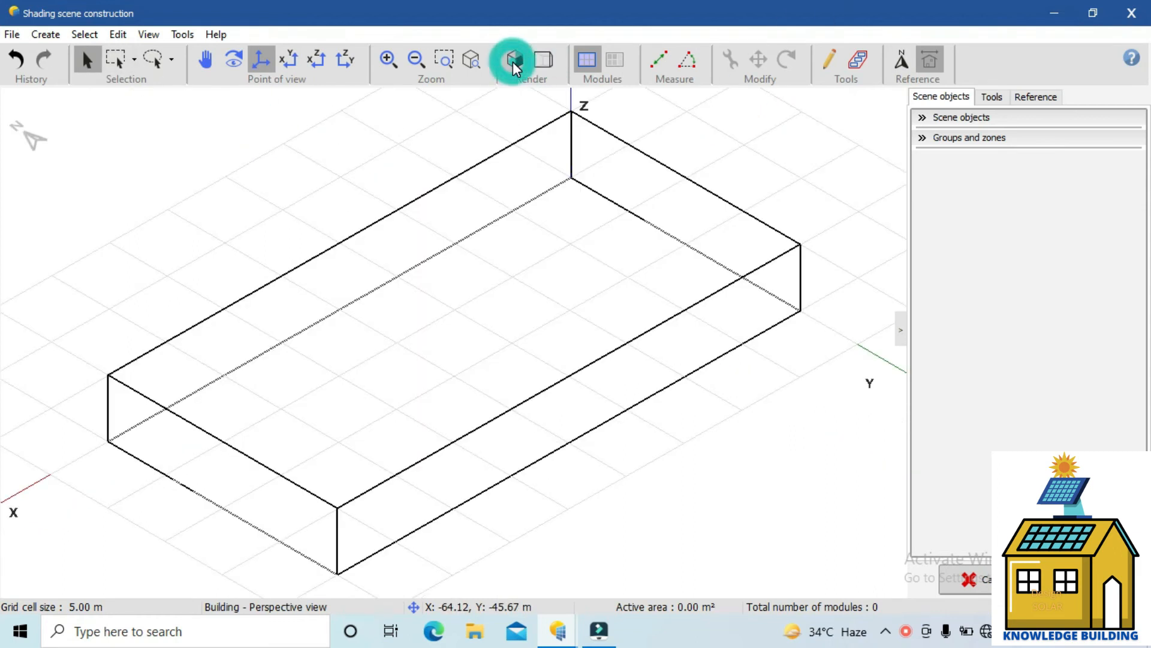
left_click(548, 67)
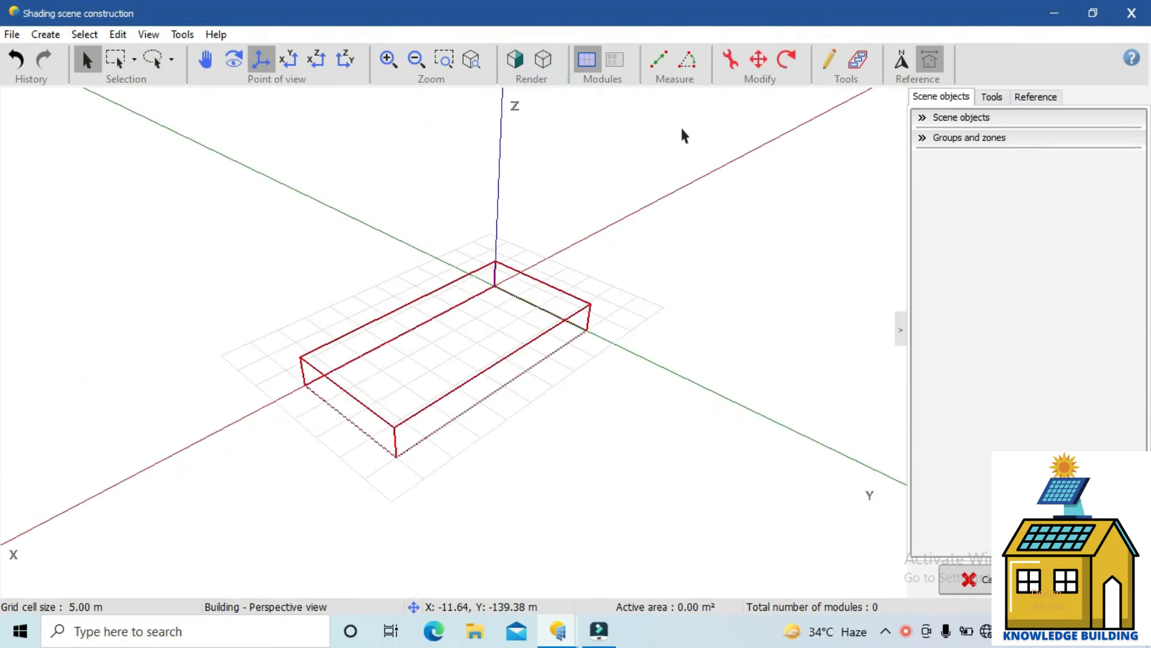
- Move the box freehand to about X -0.31 m, Y -0.33 m and Z -1.06 m
scroll(768, 120, "up", 2)
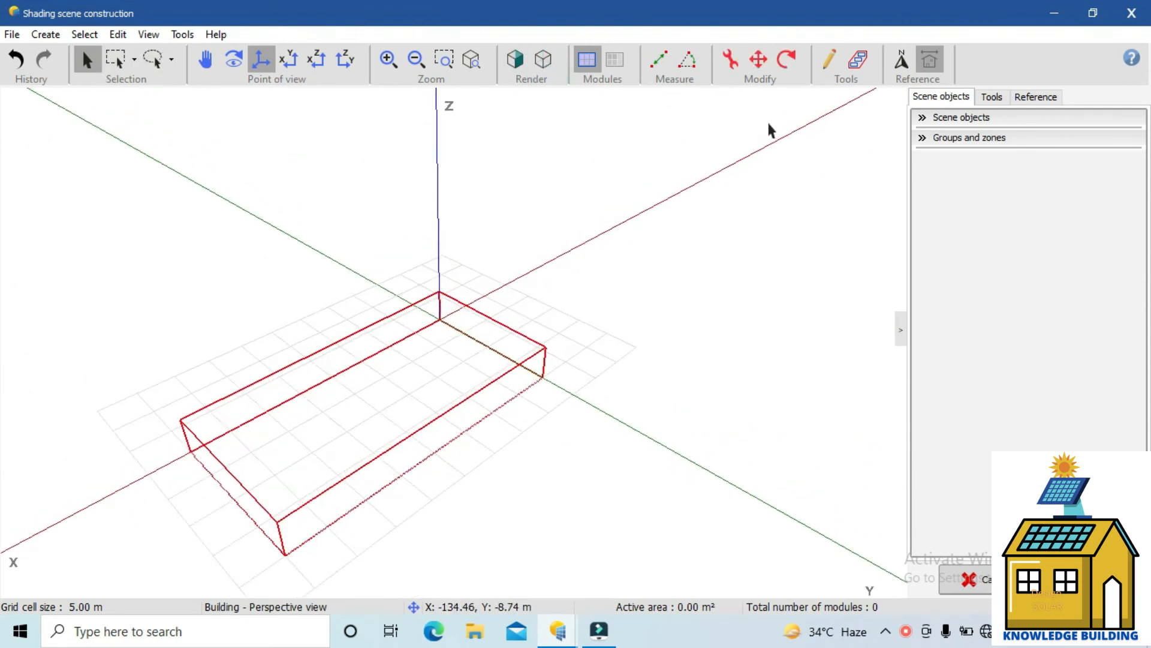
left_click(760, 67)
scroll(440, 354, "up", 3)
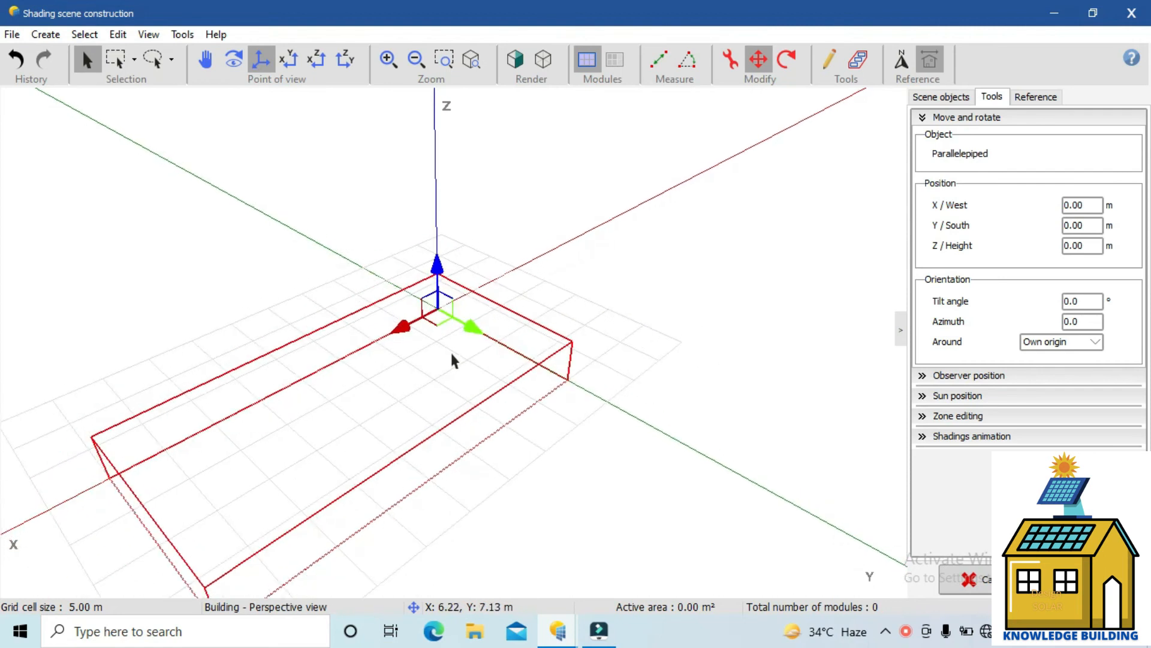
mouse_move(470, 323)
left_mouse_down()
mouse_move(557, 372)
mouse_move(467, 339)
left_mouse_up()
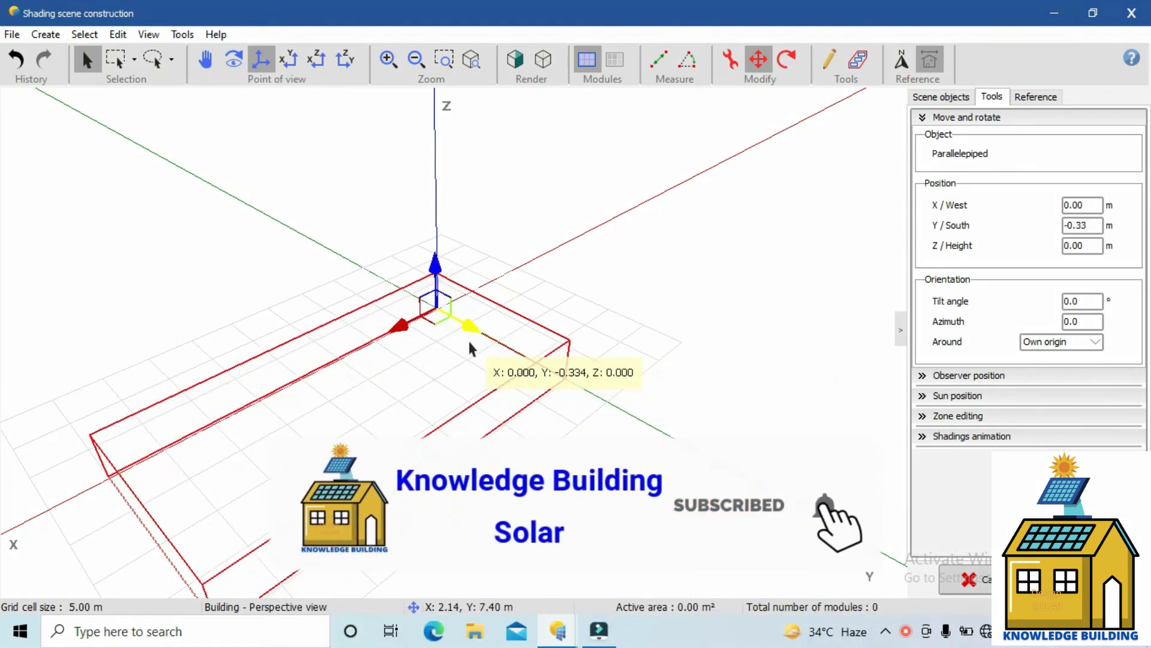
left_click_drag(396, 331, 438, 222)
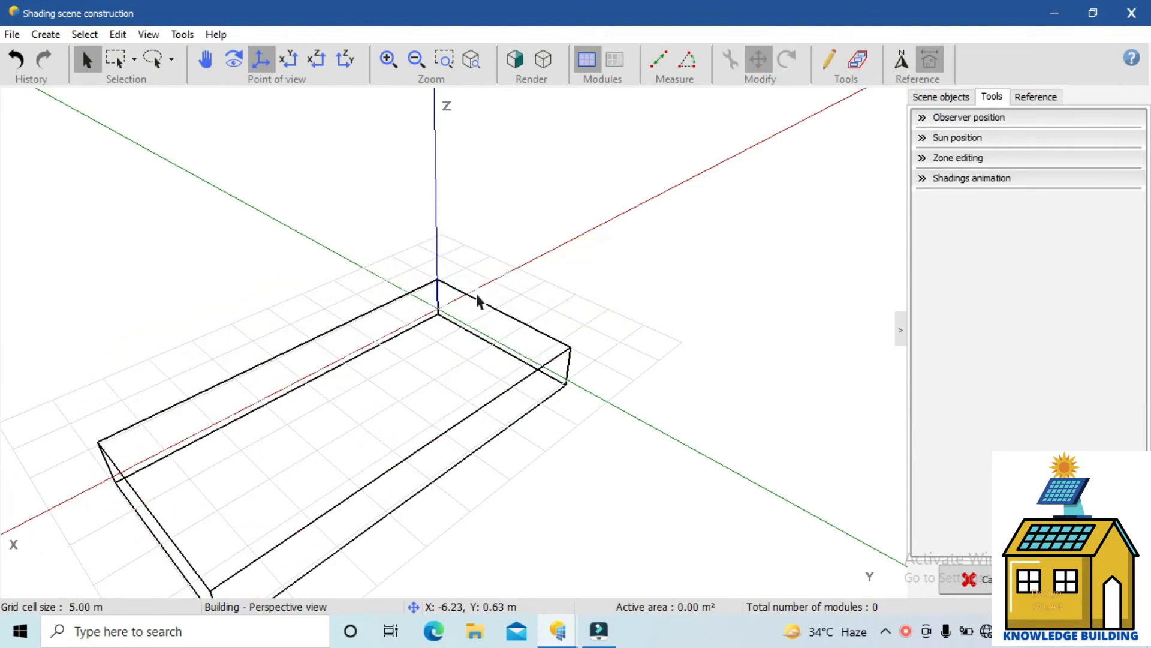
- Rotate the box slightly around its own origin about the vertical axis
left_click(476, 301)
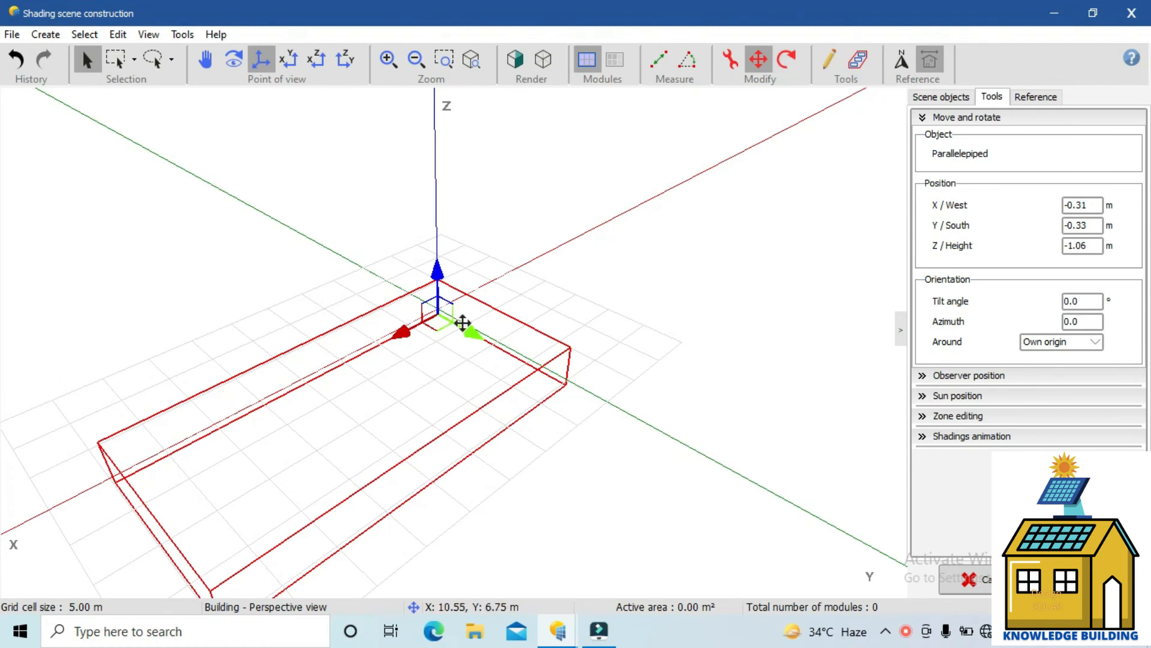
left_click(794, 64)
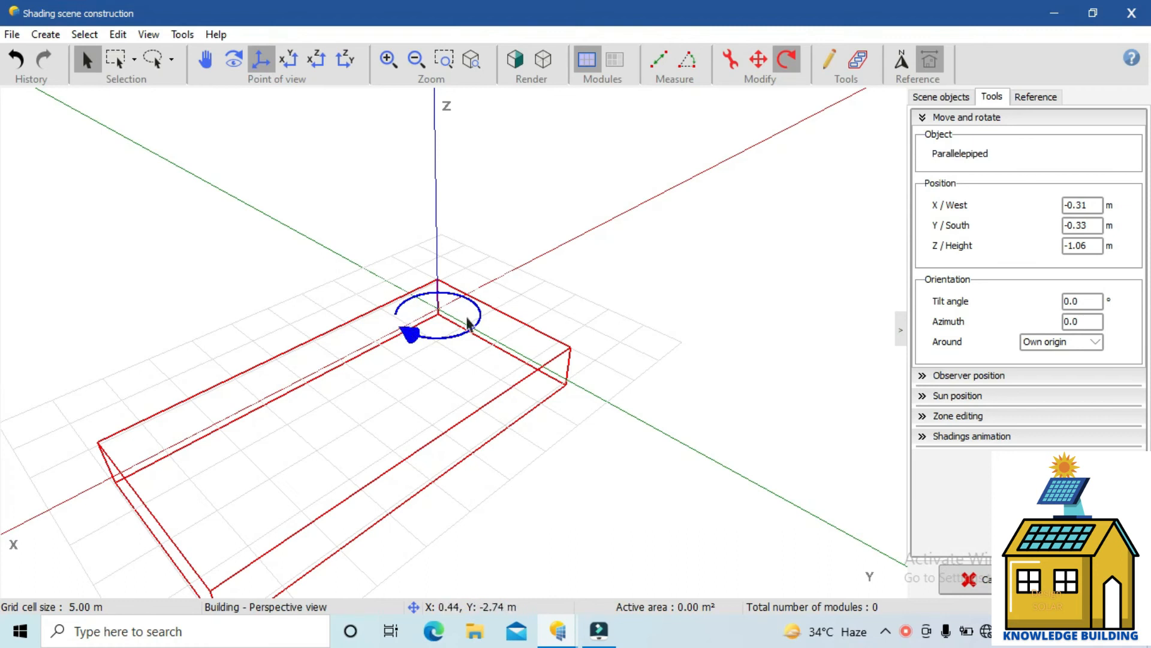
left_click(418, 331)
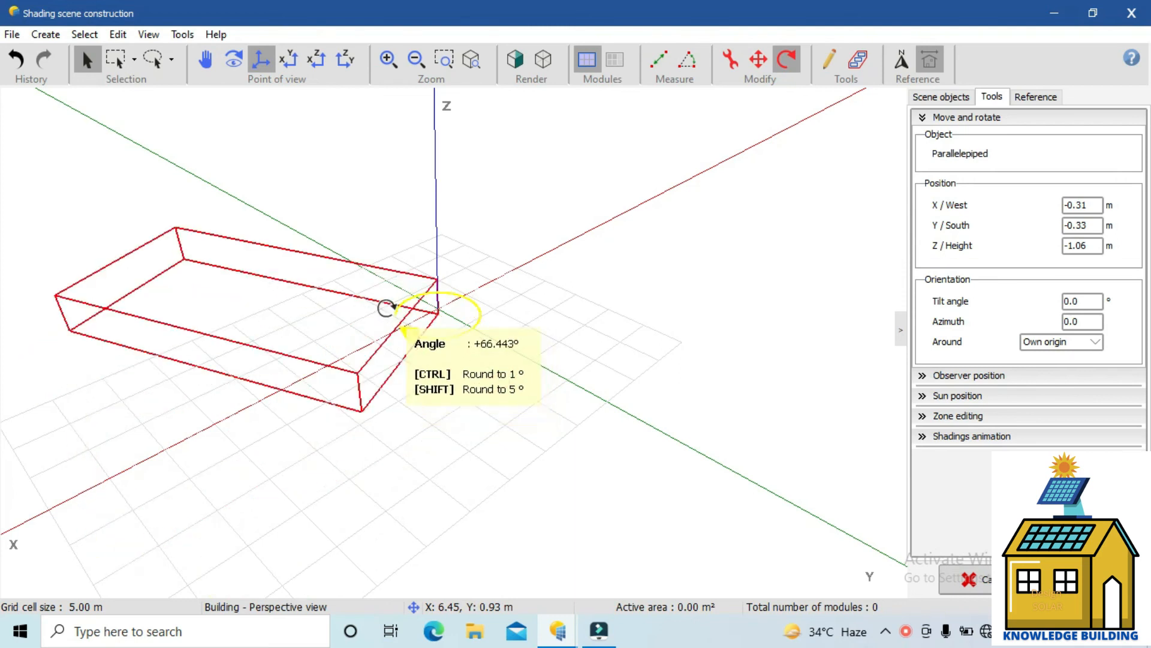
left_click_drag(410, 334, 412, 335)
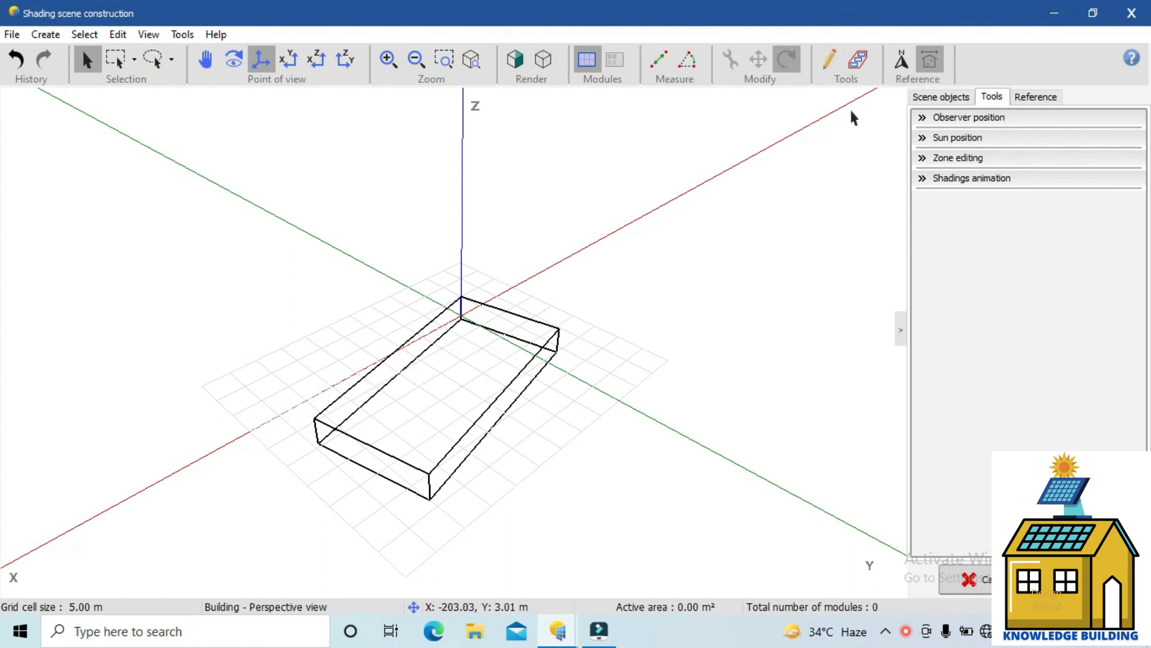
- Look over the object types available for drawing, and compare the scene's geographical and building references
left_click(828, 66)
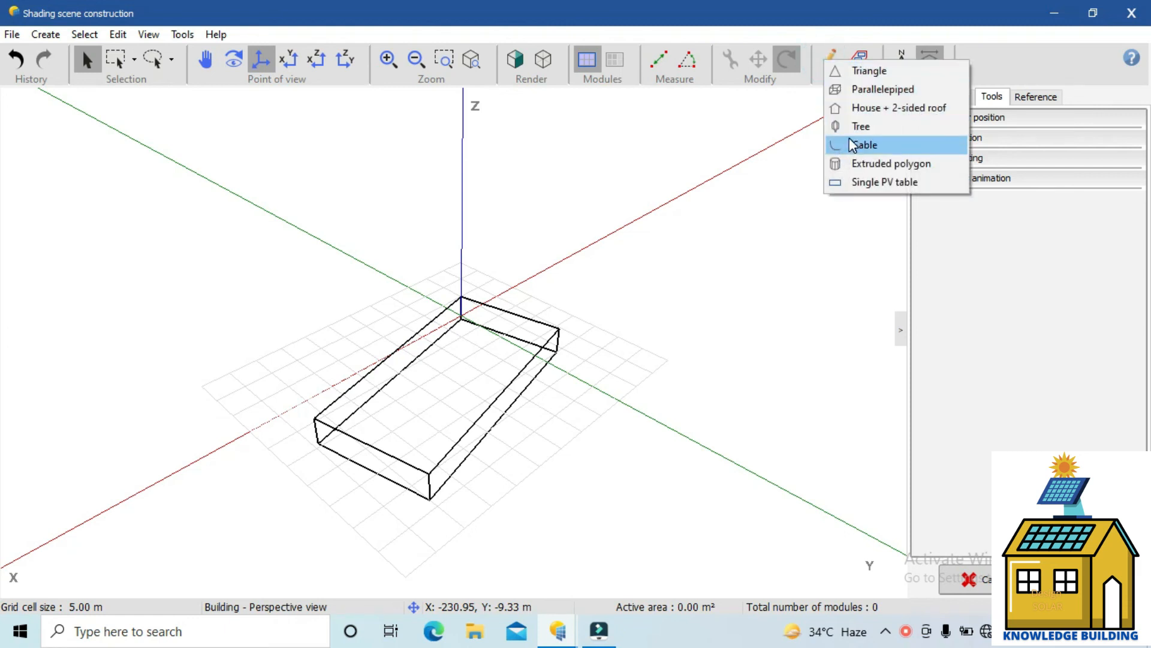
left_click(856, 72)
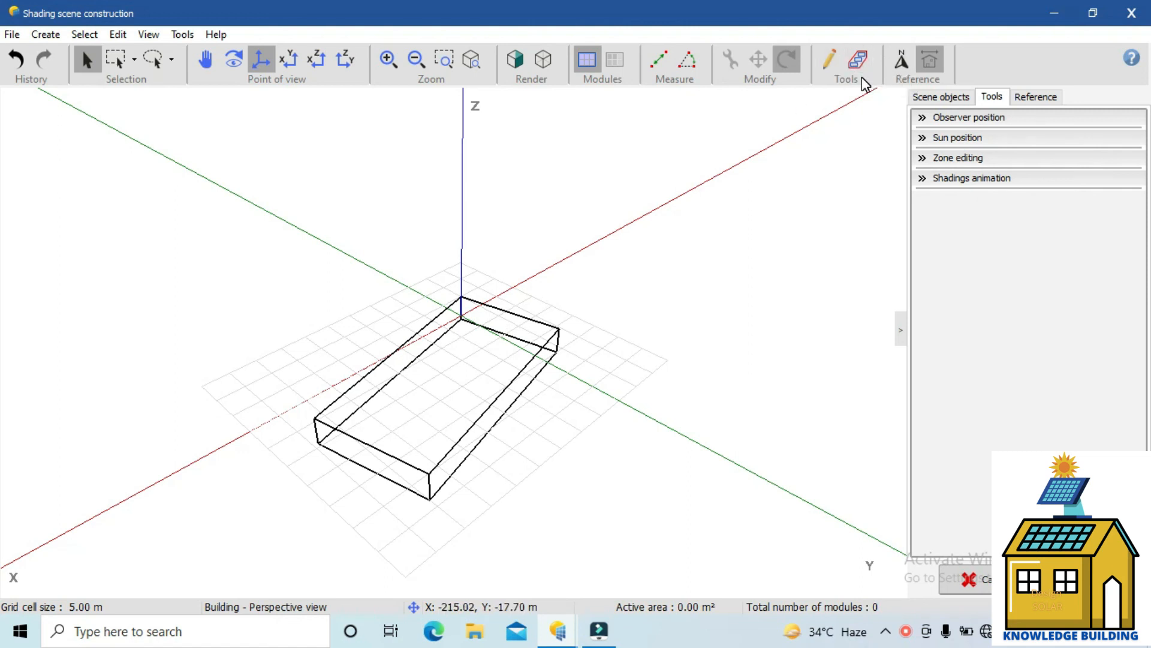
left_click(903, 74)
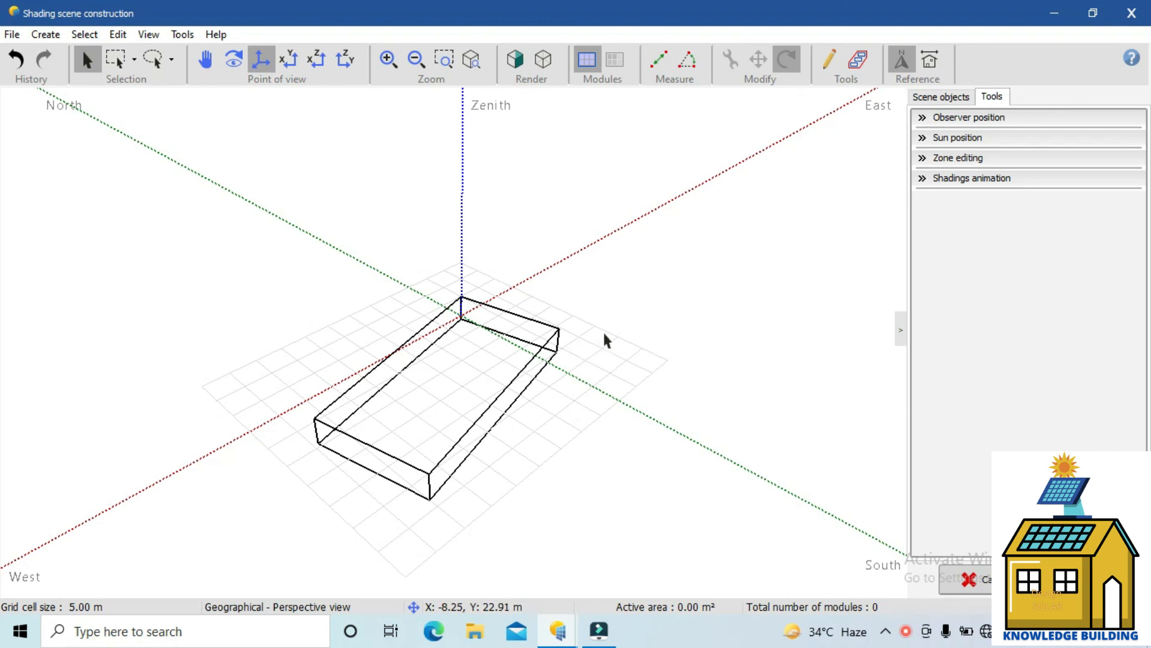
left_click(932, 60)
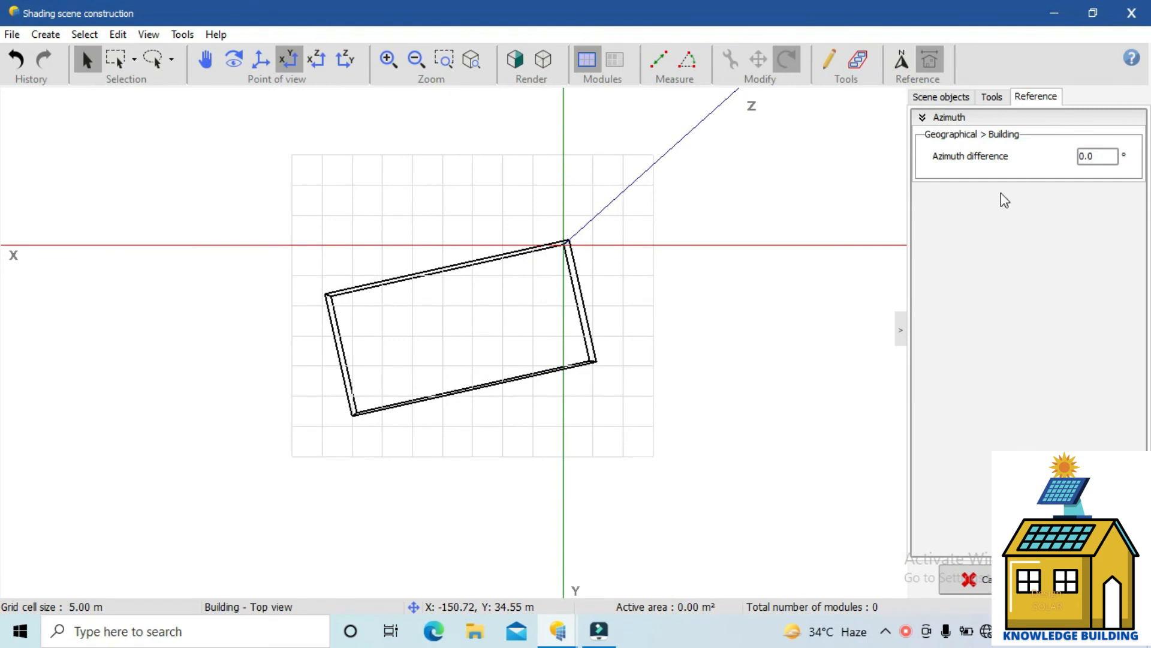
left_click(933, 98)
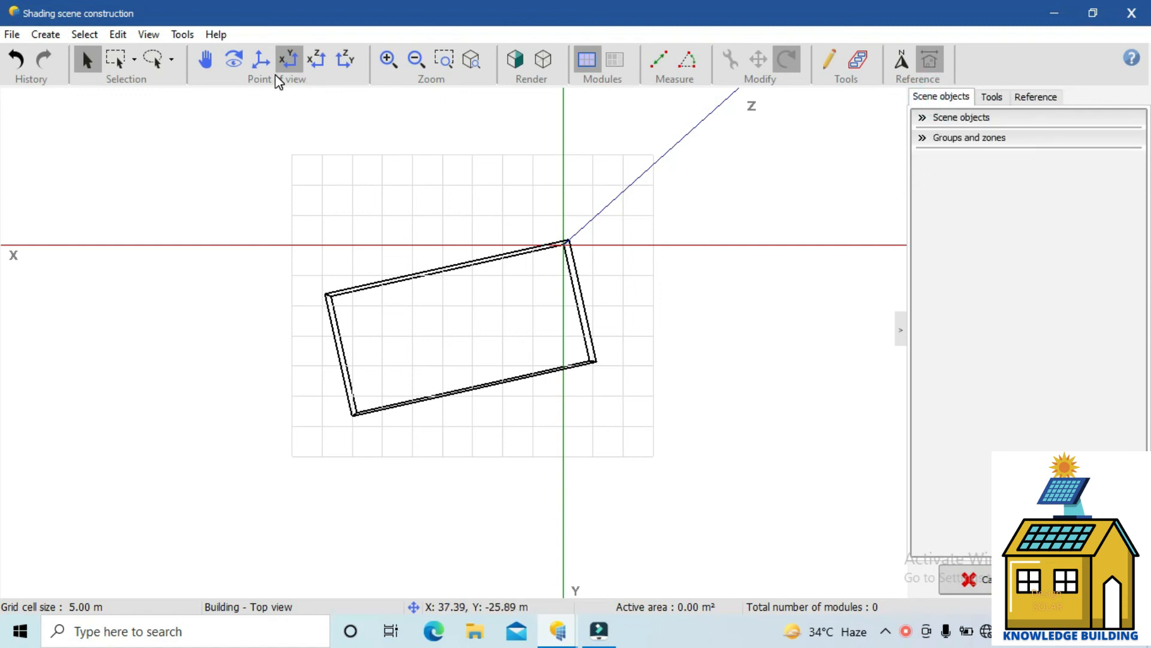